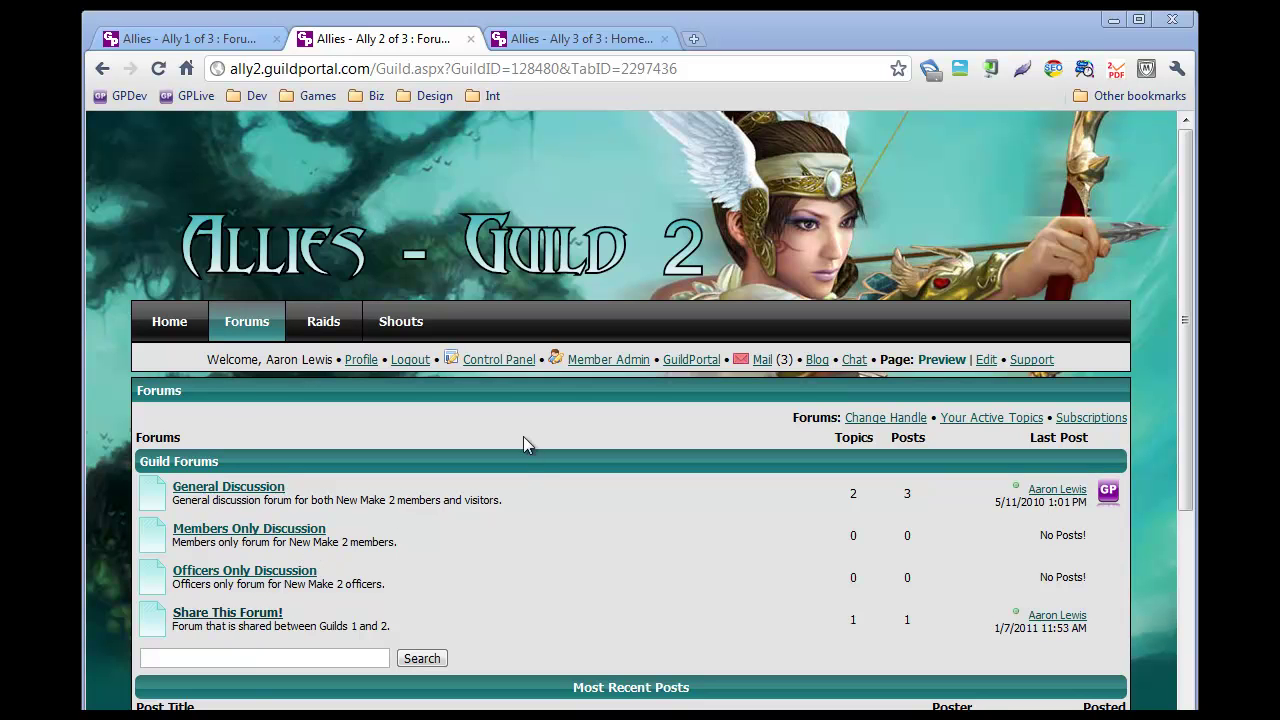
Step: Open the Forums widget's editor and drag its window into a comfortable position
scroll(521, 429, "down", 1)
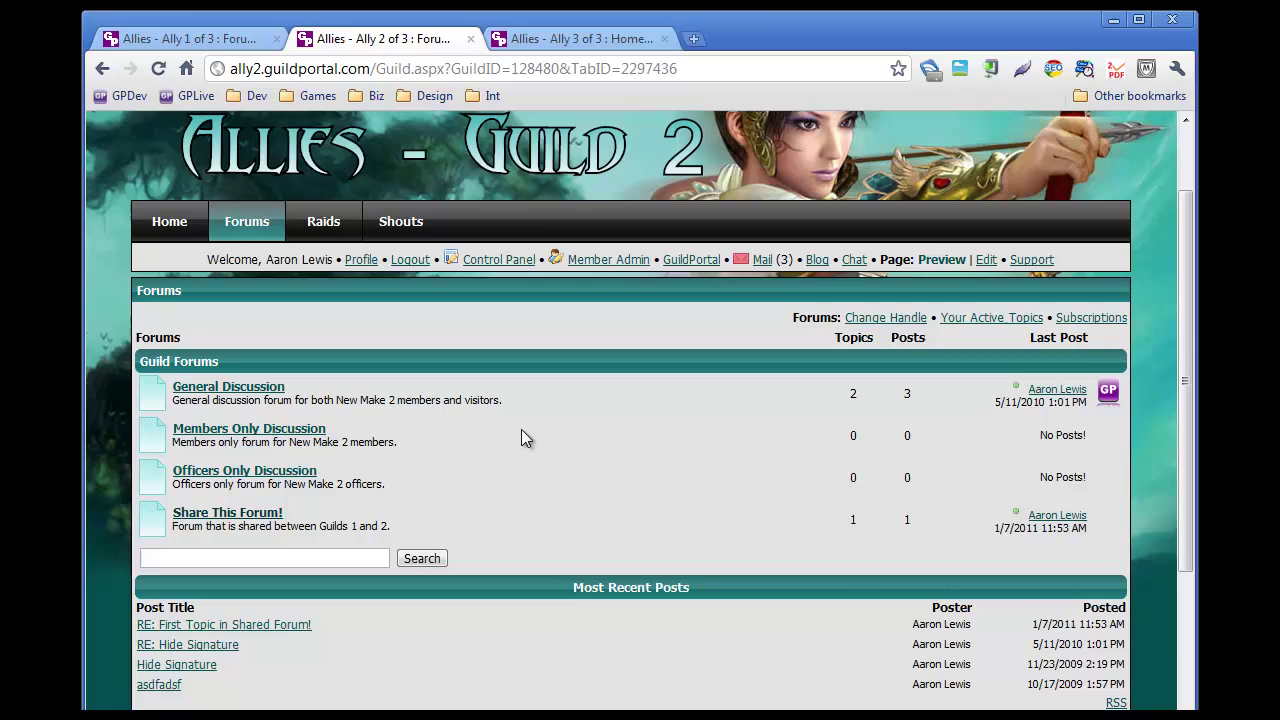
scroll(521, 429, "up", 1)
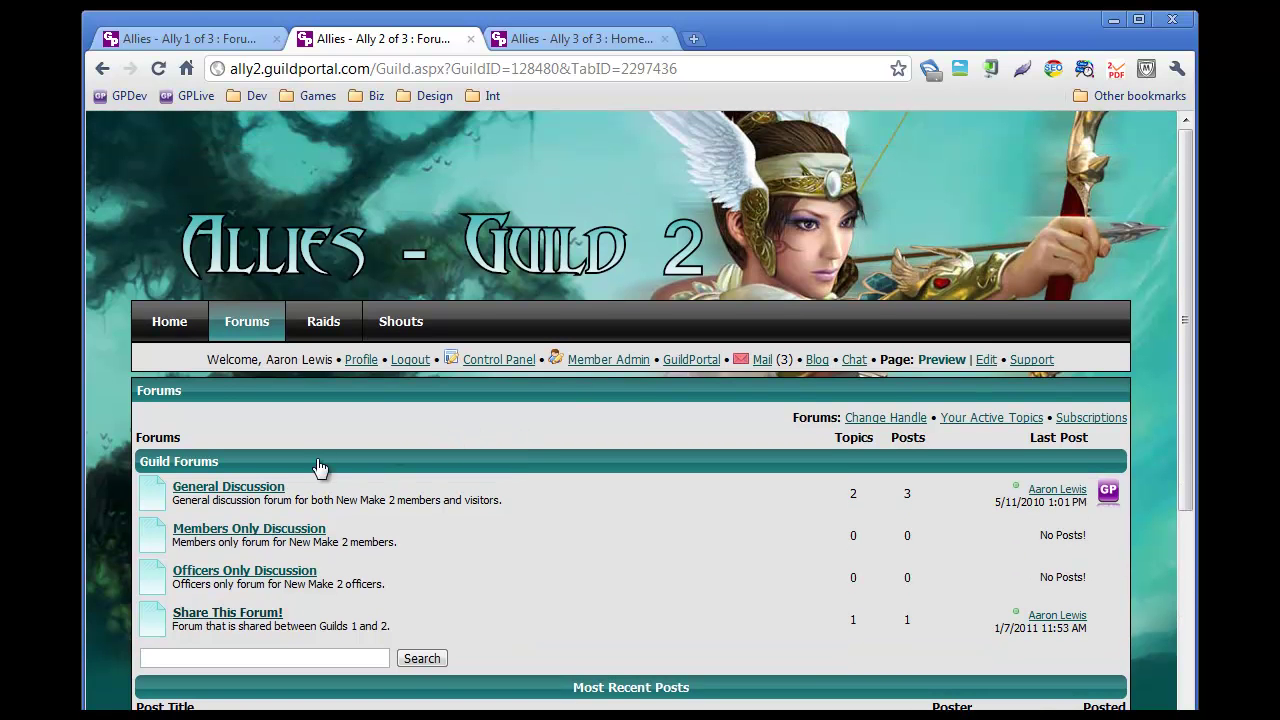
scroll(383, 494, "down", 3)
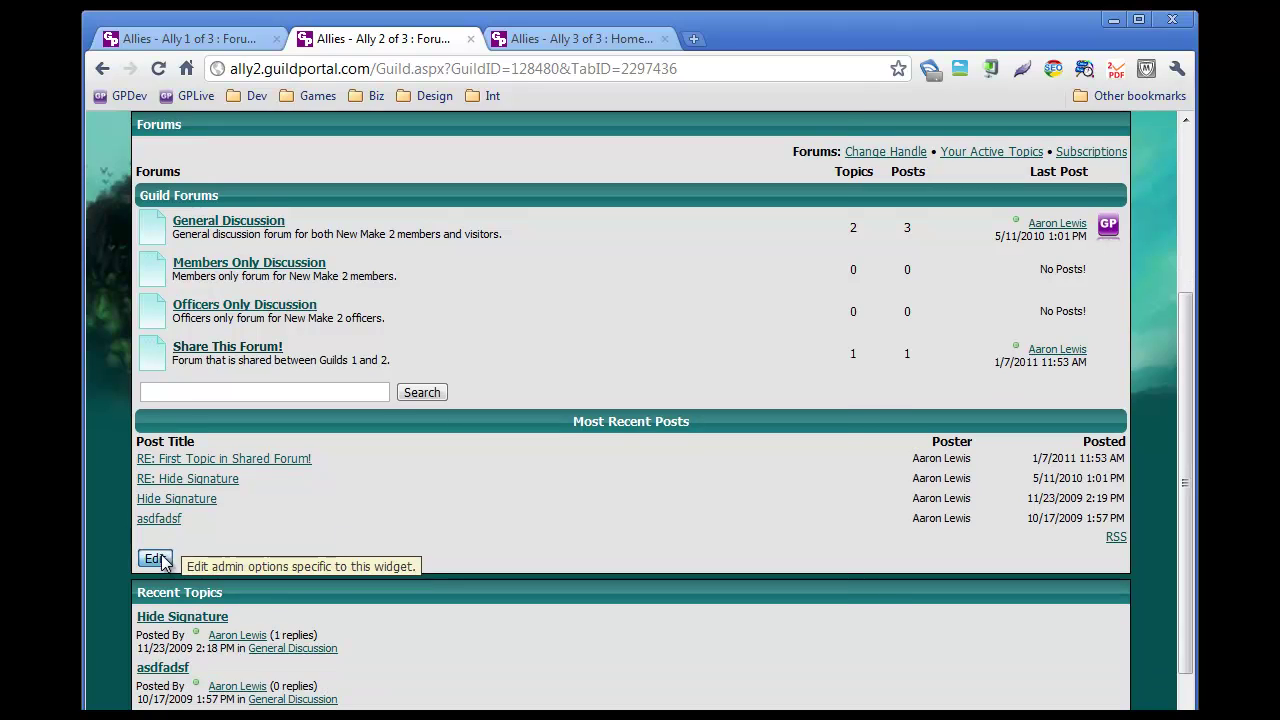
left_click(160, 559)
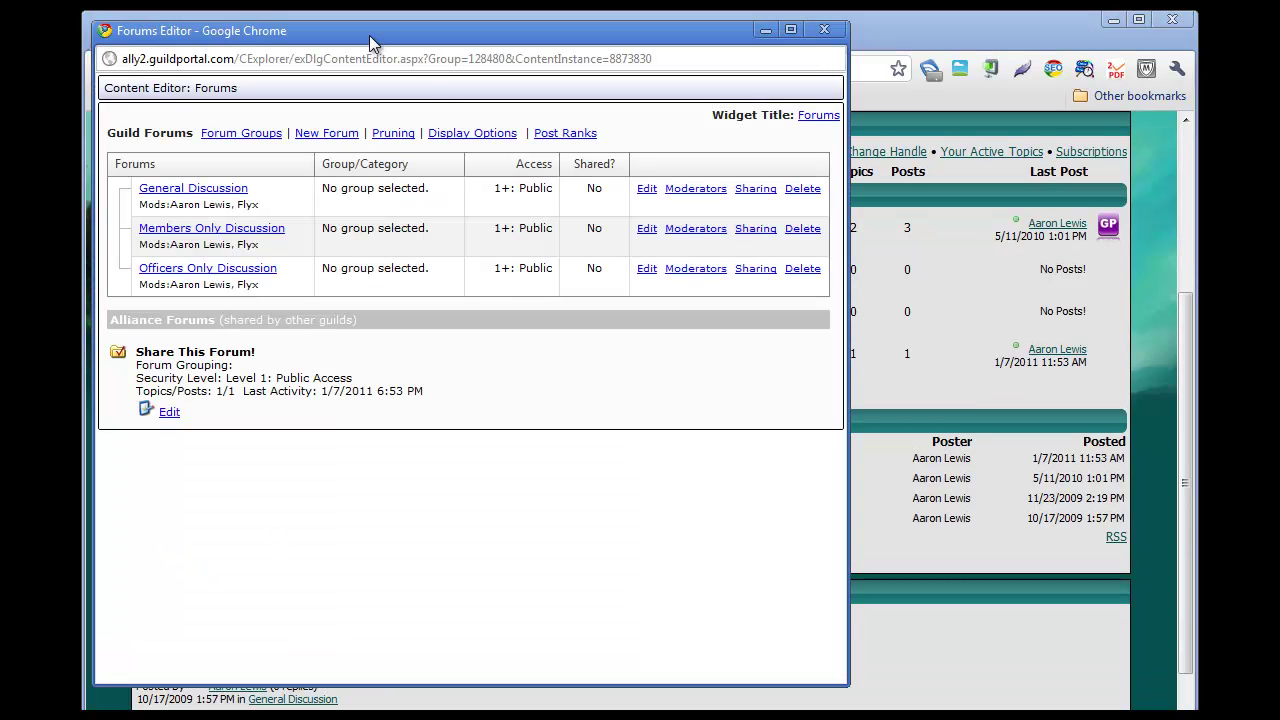
left_click_drag(369, 35, 468, 54)
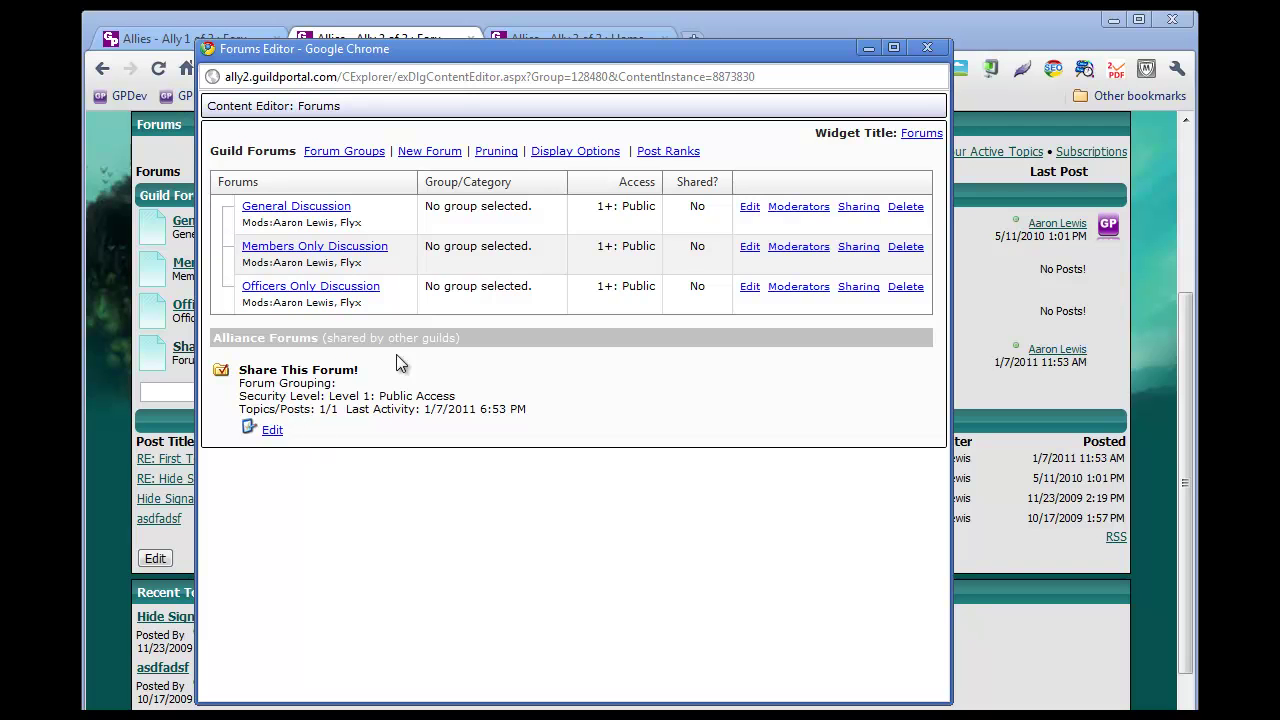
left_click_drag(457, 339, 329, 338)
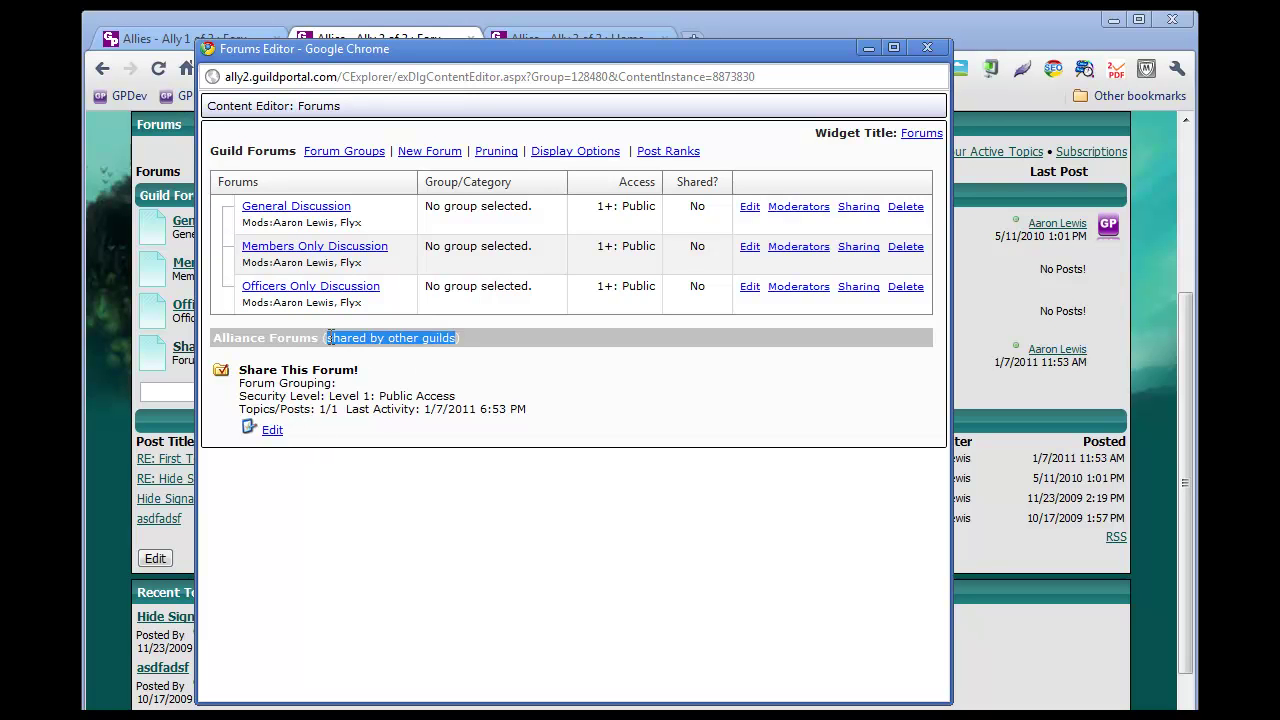
left_click(464, 403)
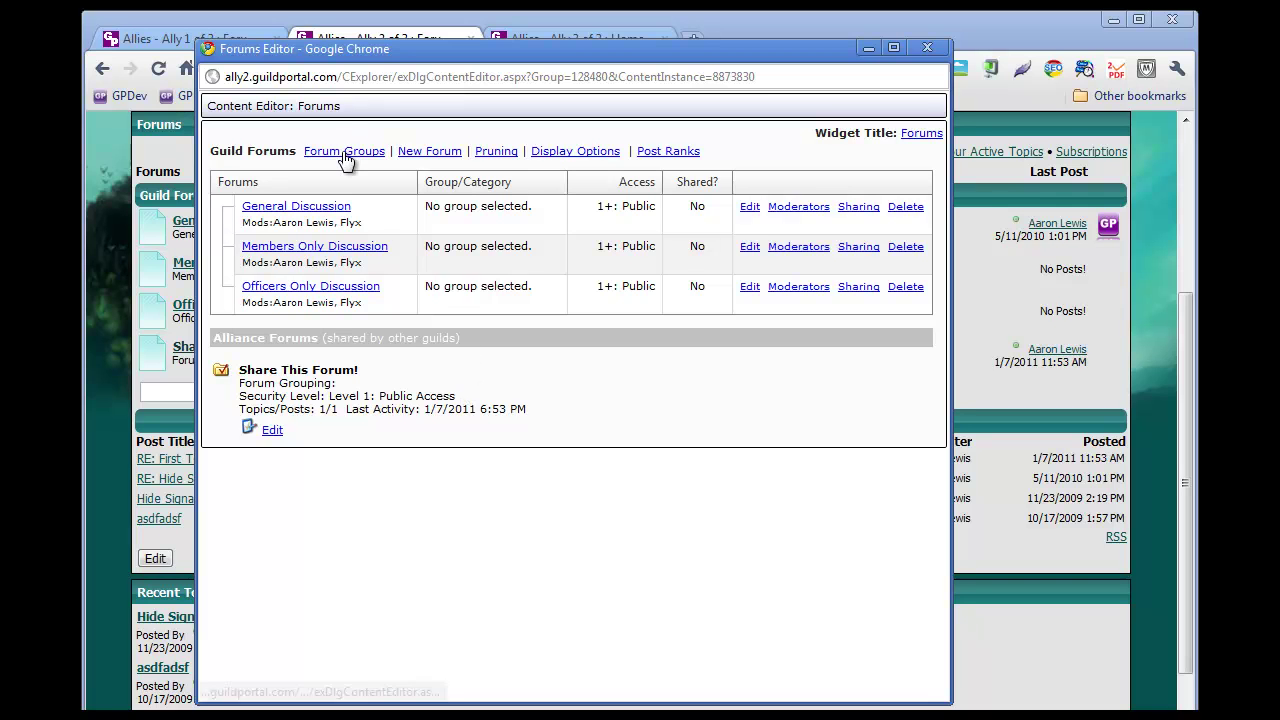
left_click_drag(358, 50, 516, 40)
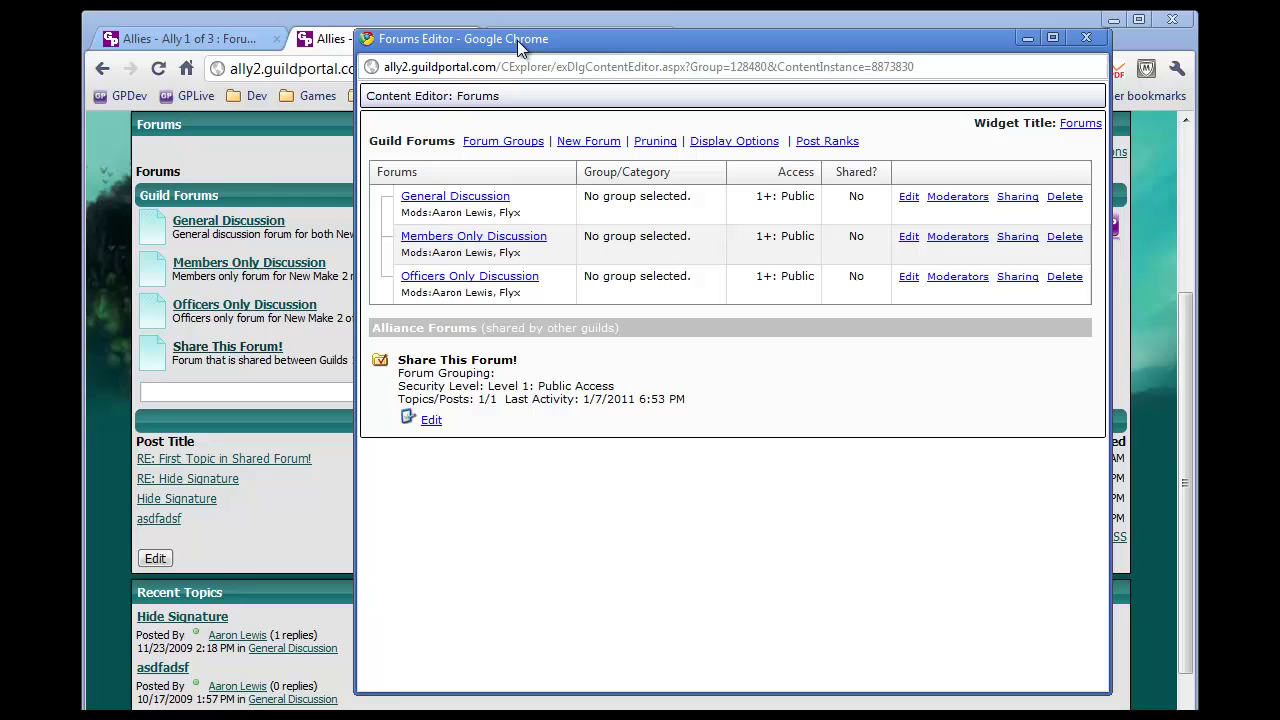
Step: Begin a 'Game Discussion' grouping, then abandon the form and close the groupings window
left_click(523, 152)
left_click(580, 160)
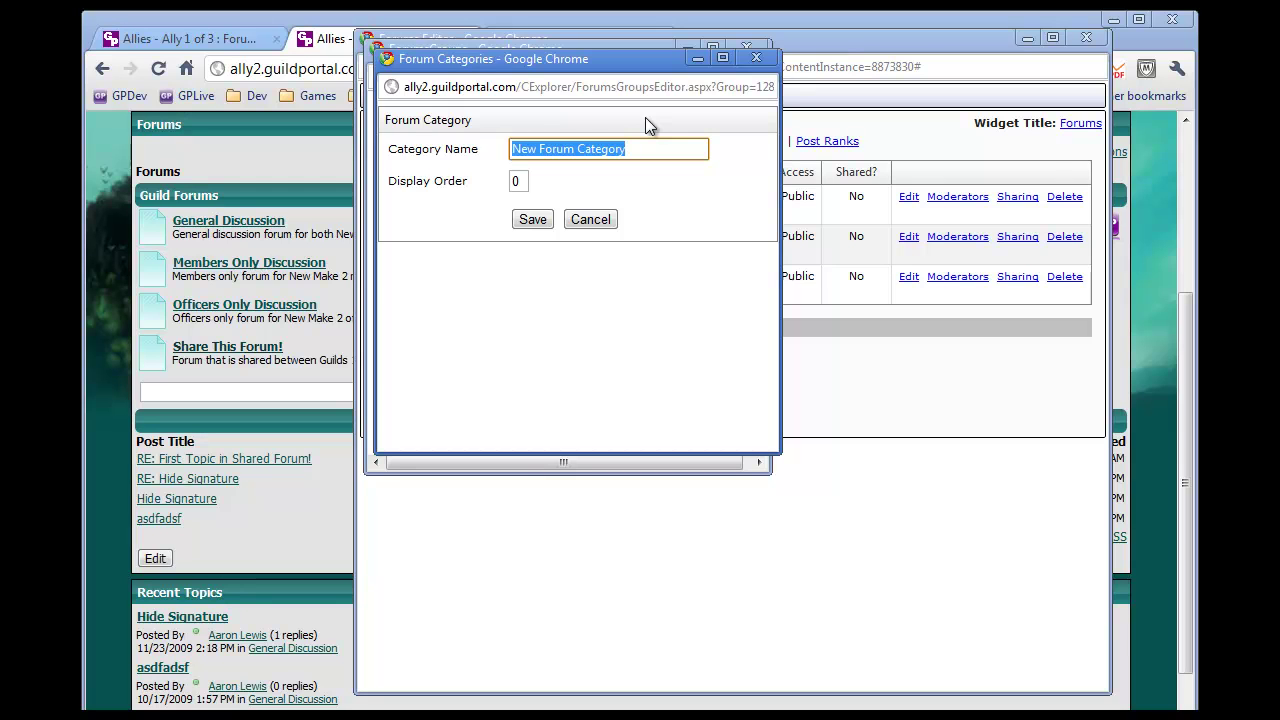
type("Game Discuss")
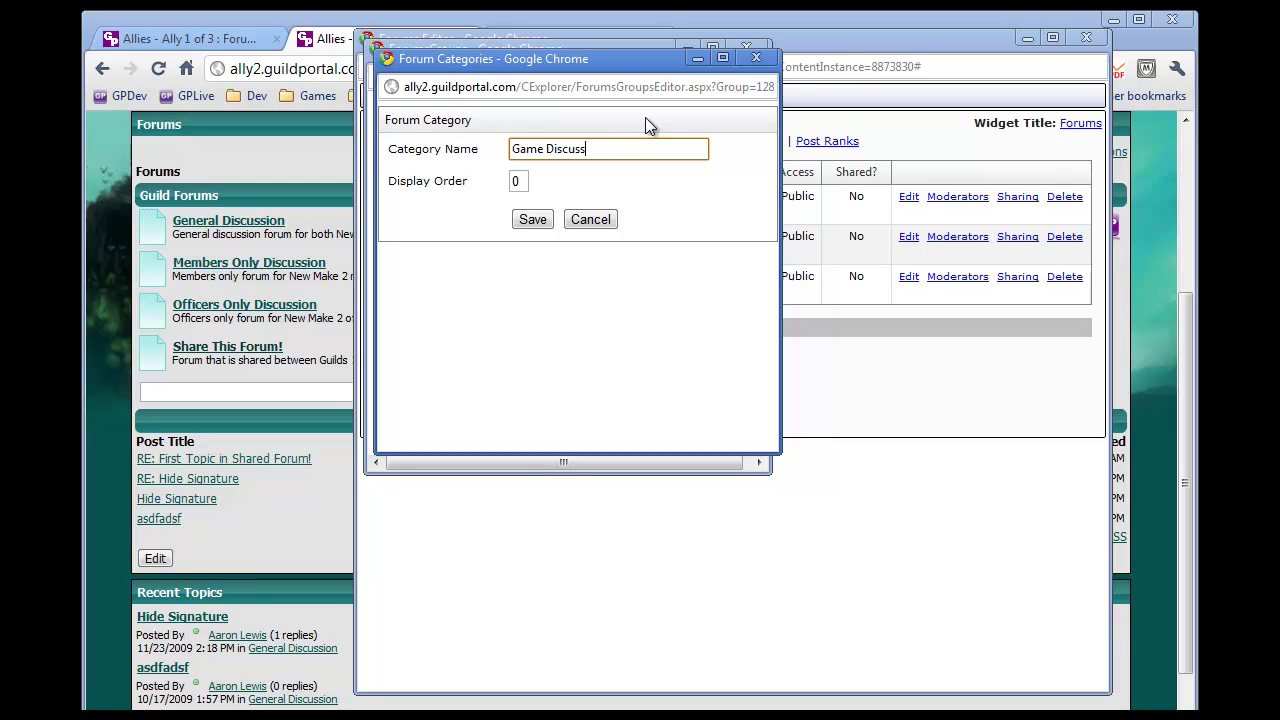
type("ion")
left_click(756, 58)
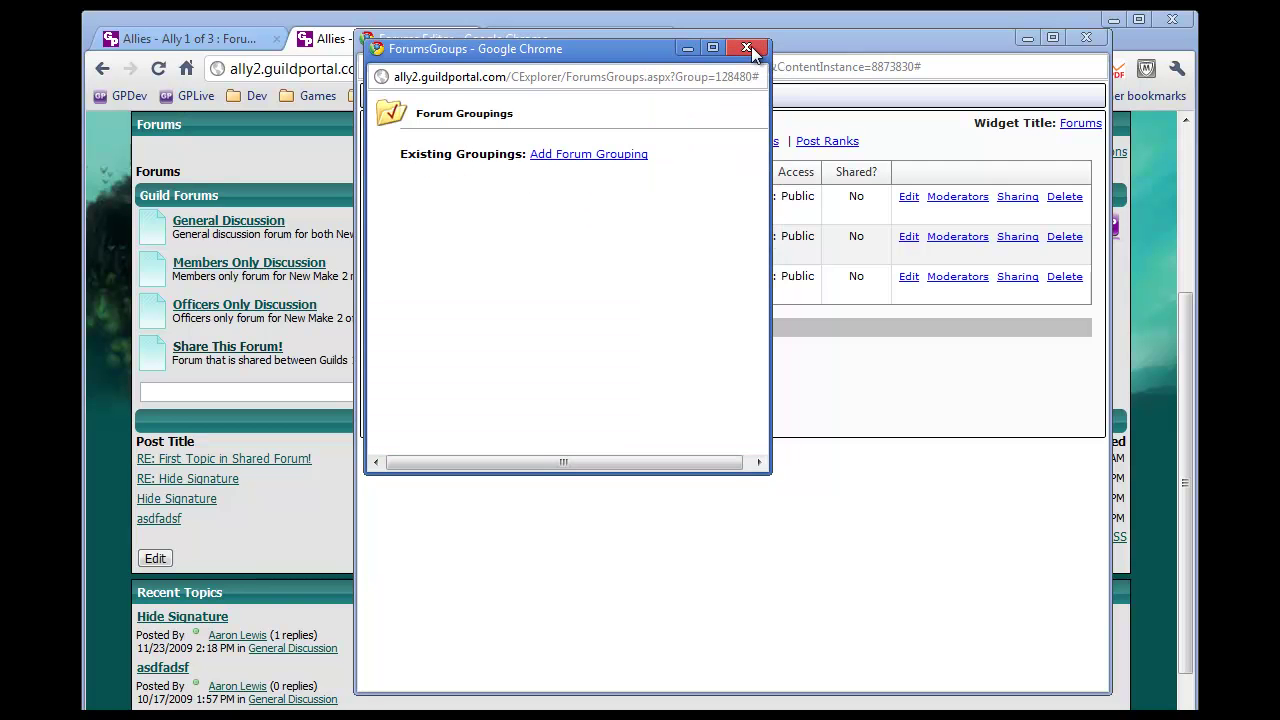
left_click(747, 48)
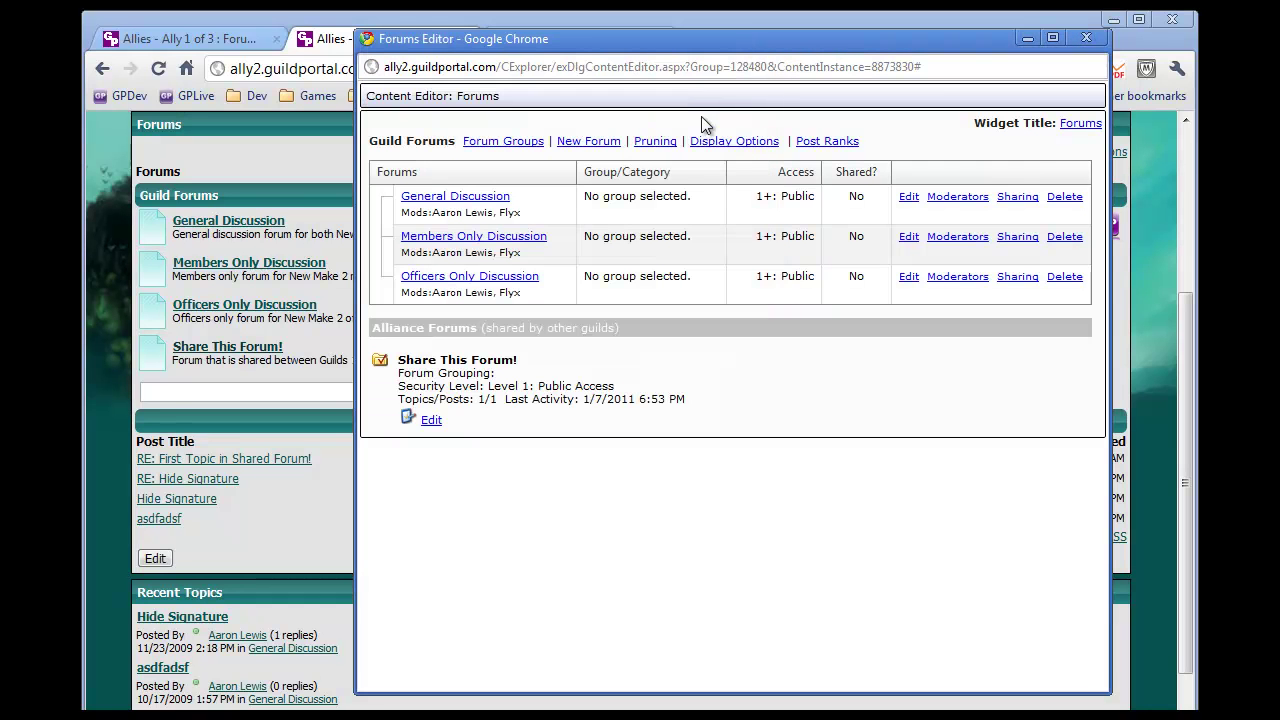
Step: Add forum grouping 'Game Discussion' with display order 10 and close the groupings window
left_click(522, 146)
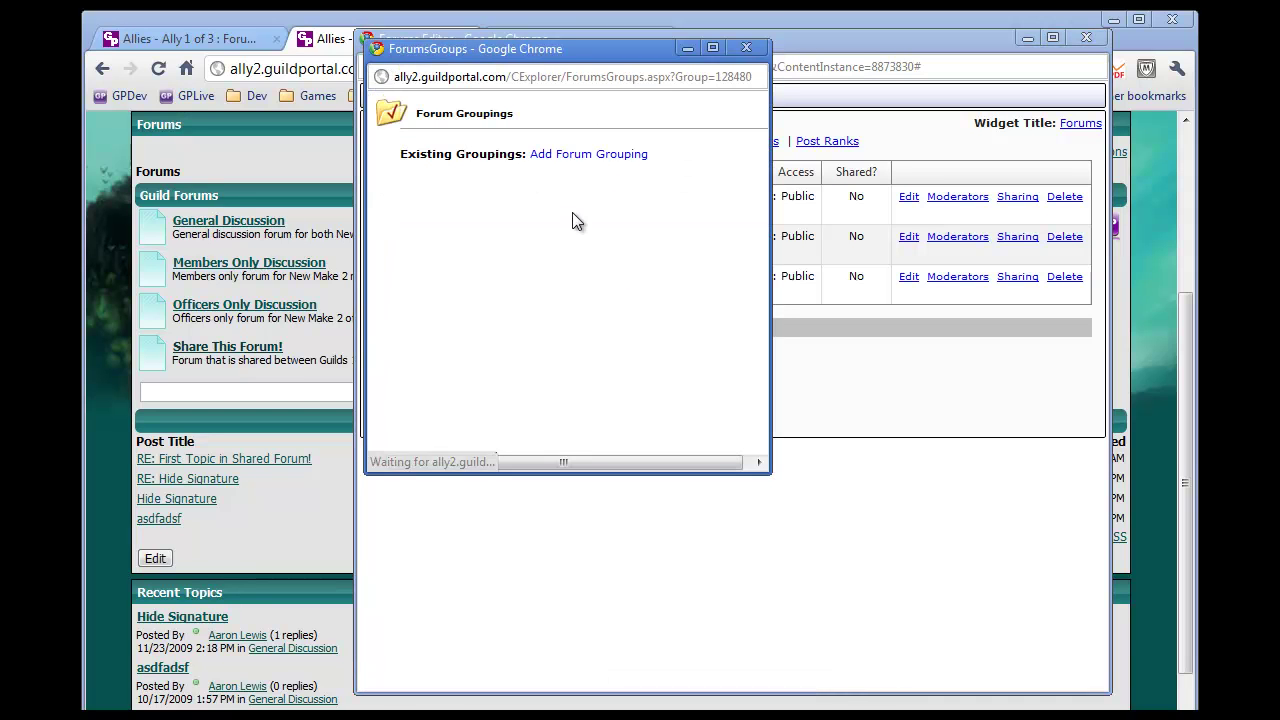
left_click(592, 155)
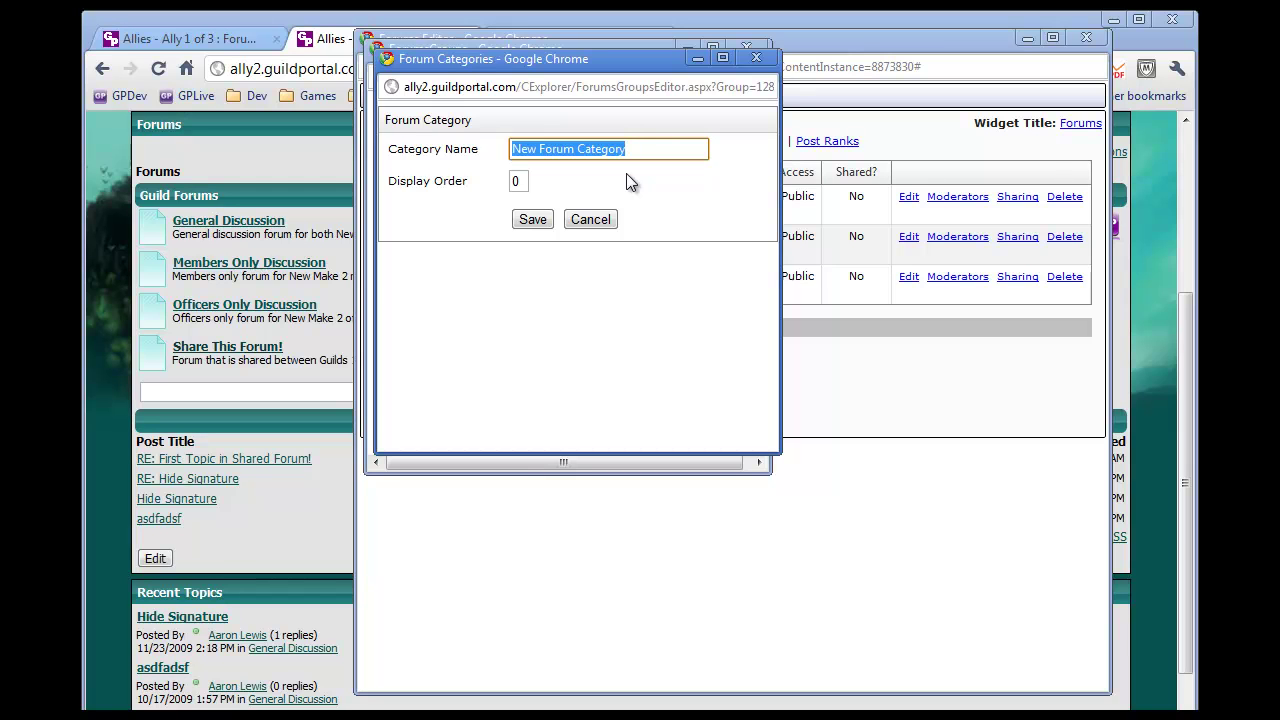
type("Game")
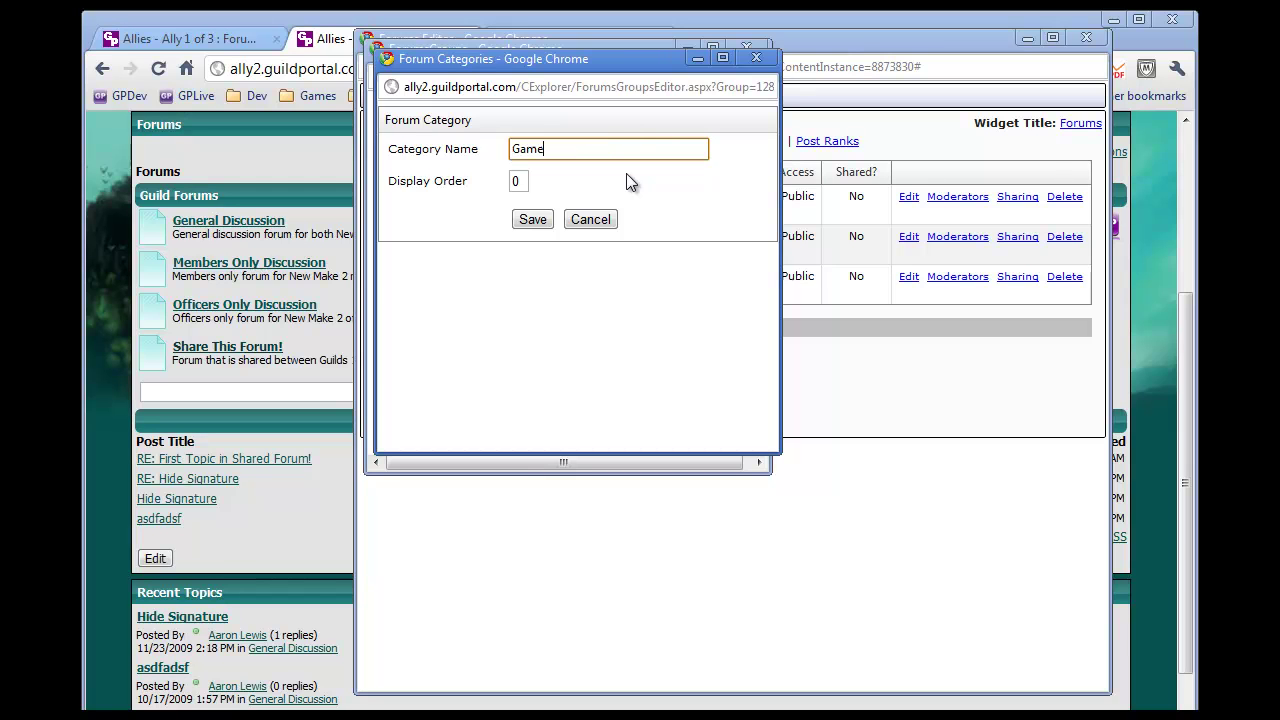
type(" Discussion")
key("Tab")
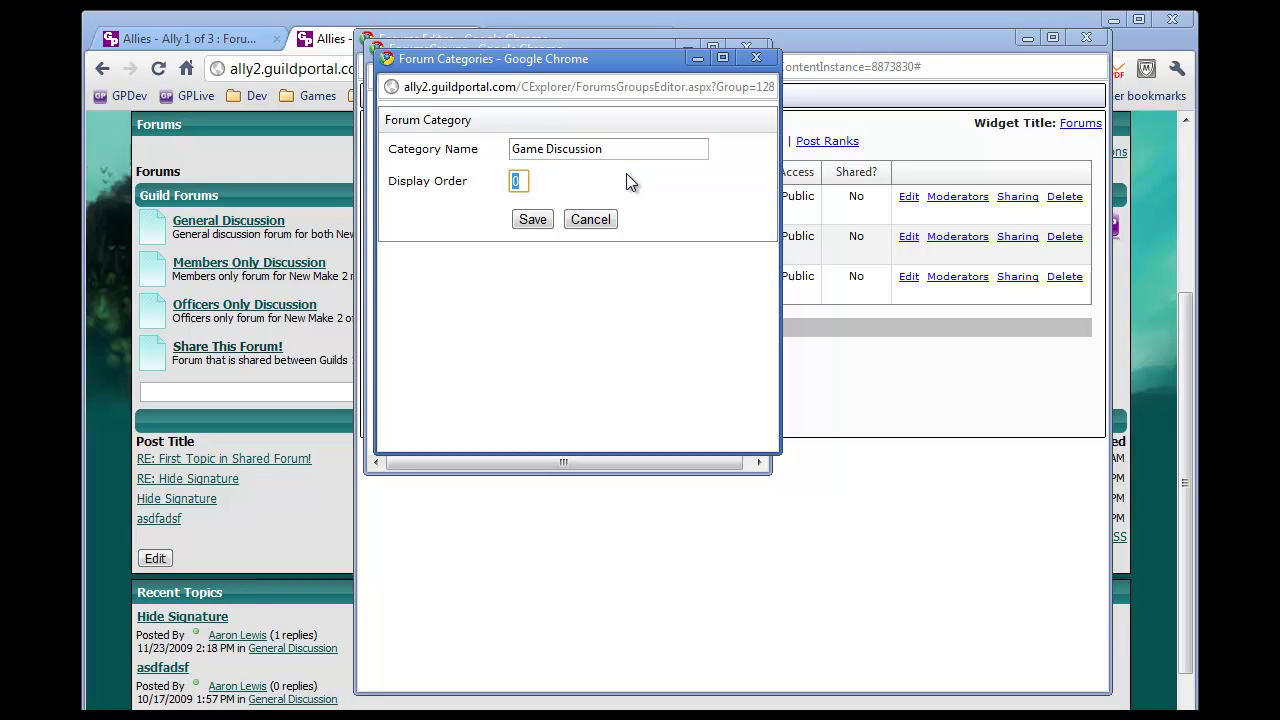
type("10")
left_click(533, 220)
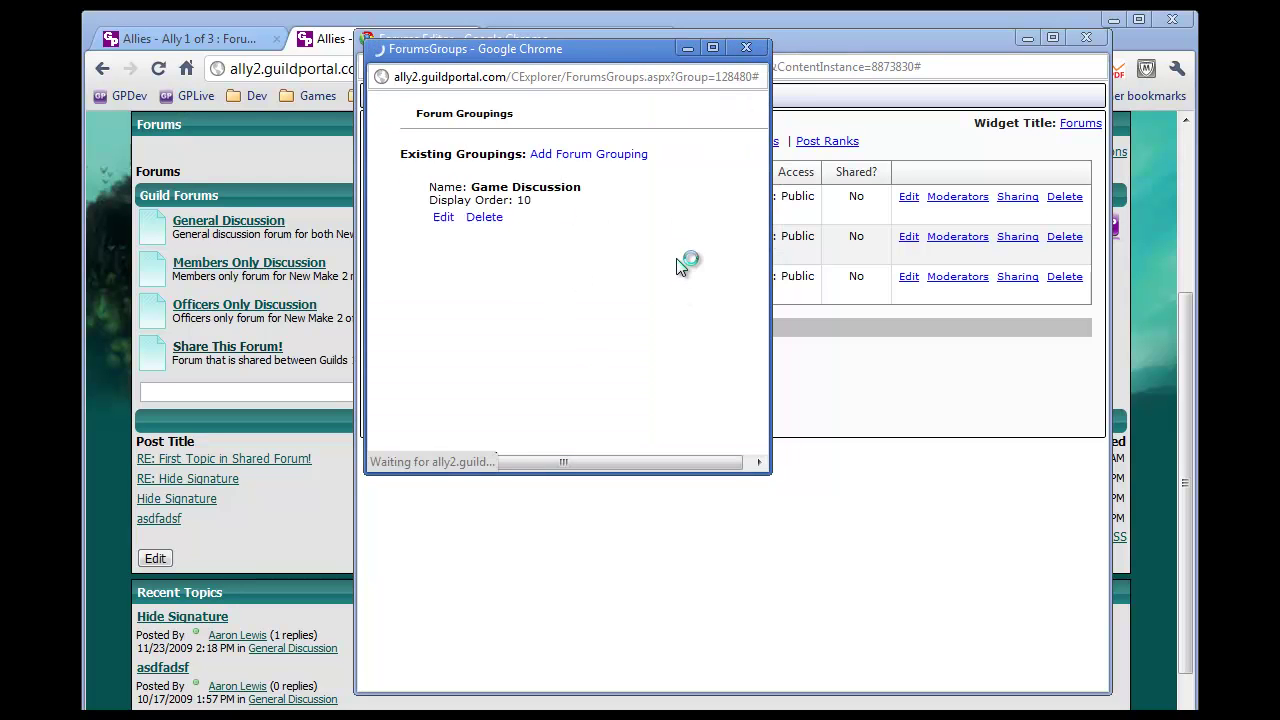
left_click(748, 46)
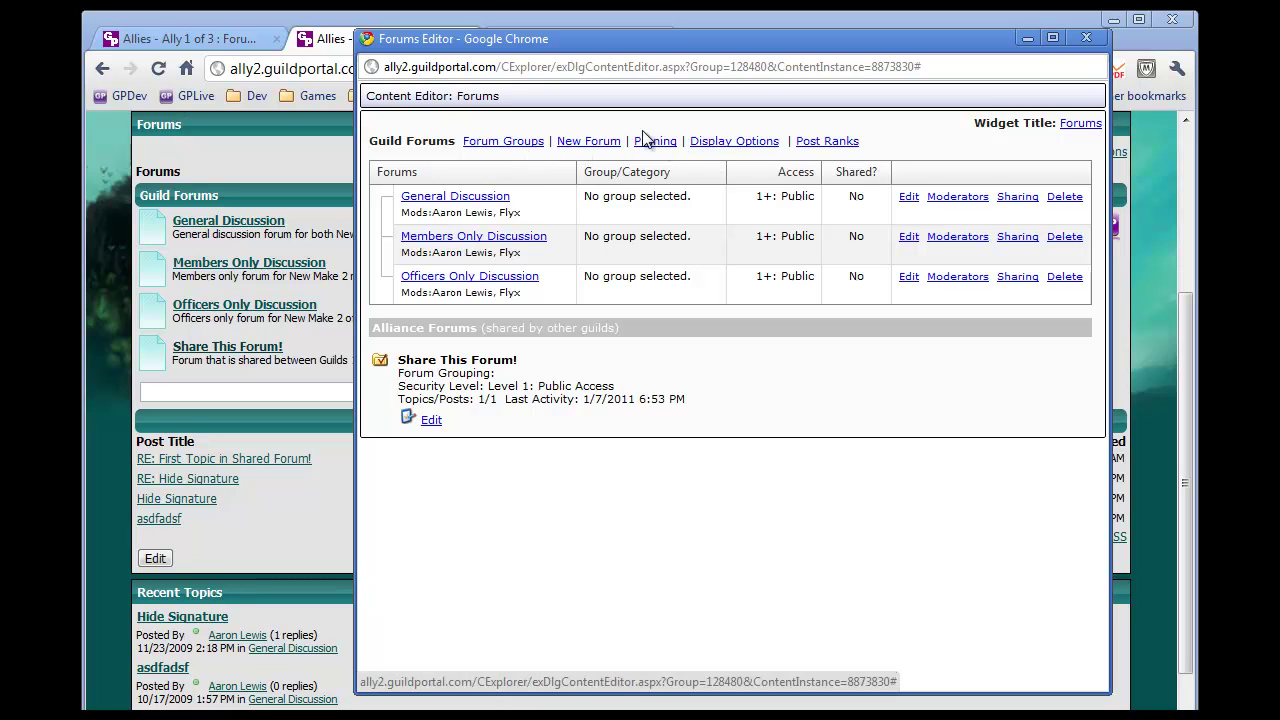
Step: Create a forum named 'Classes' in the Game Discussion category and save it
left_click(568, 147)
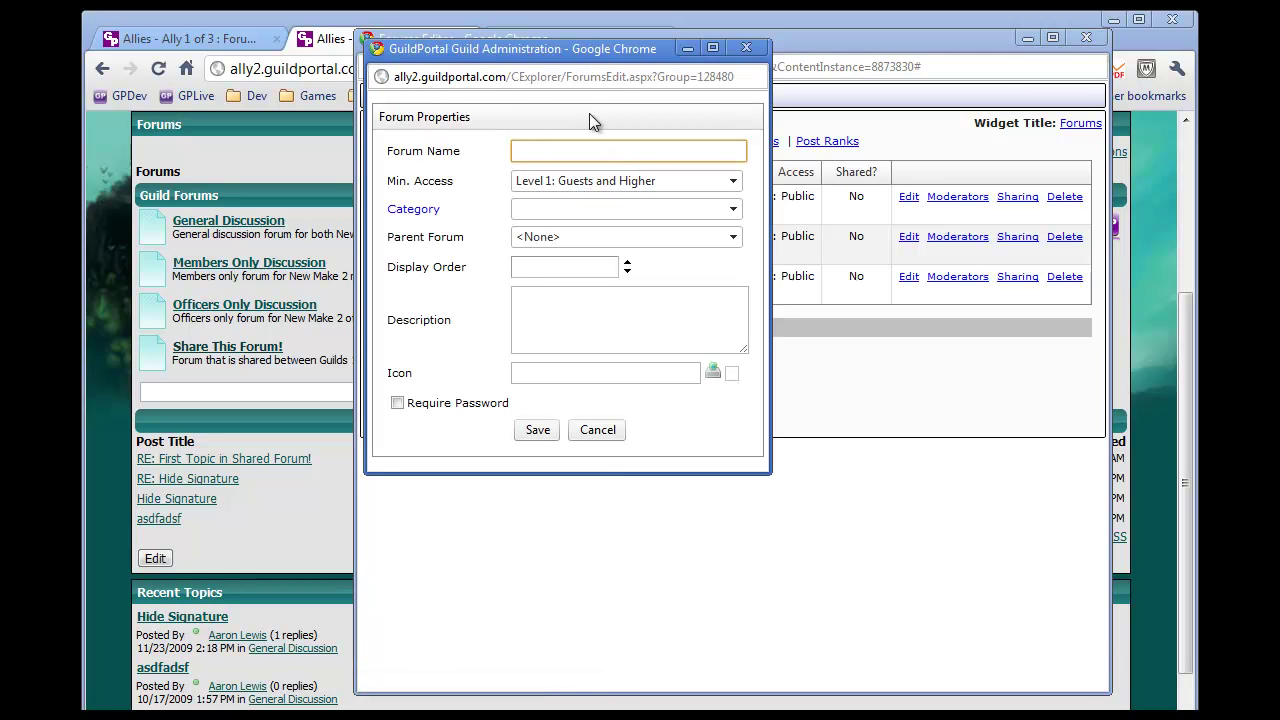
type("Class Discussion")
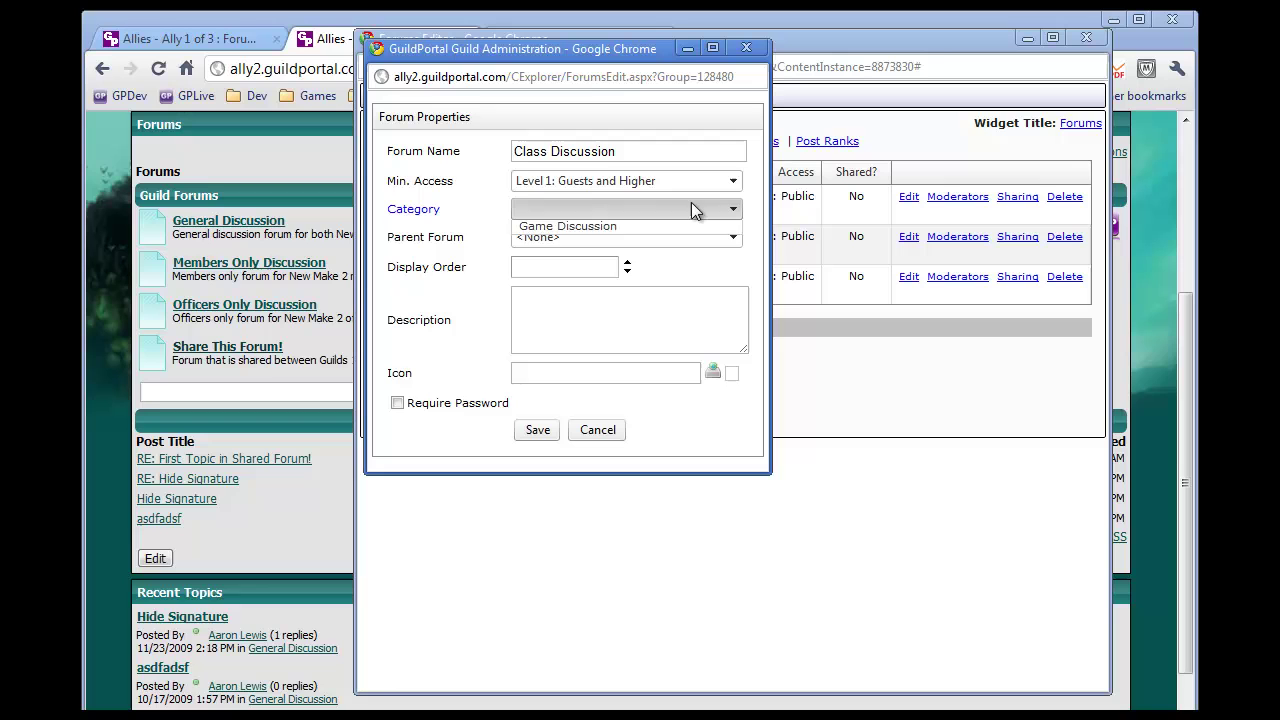
left_click(628, 246)
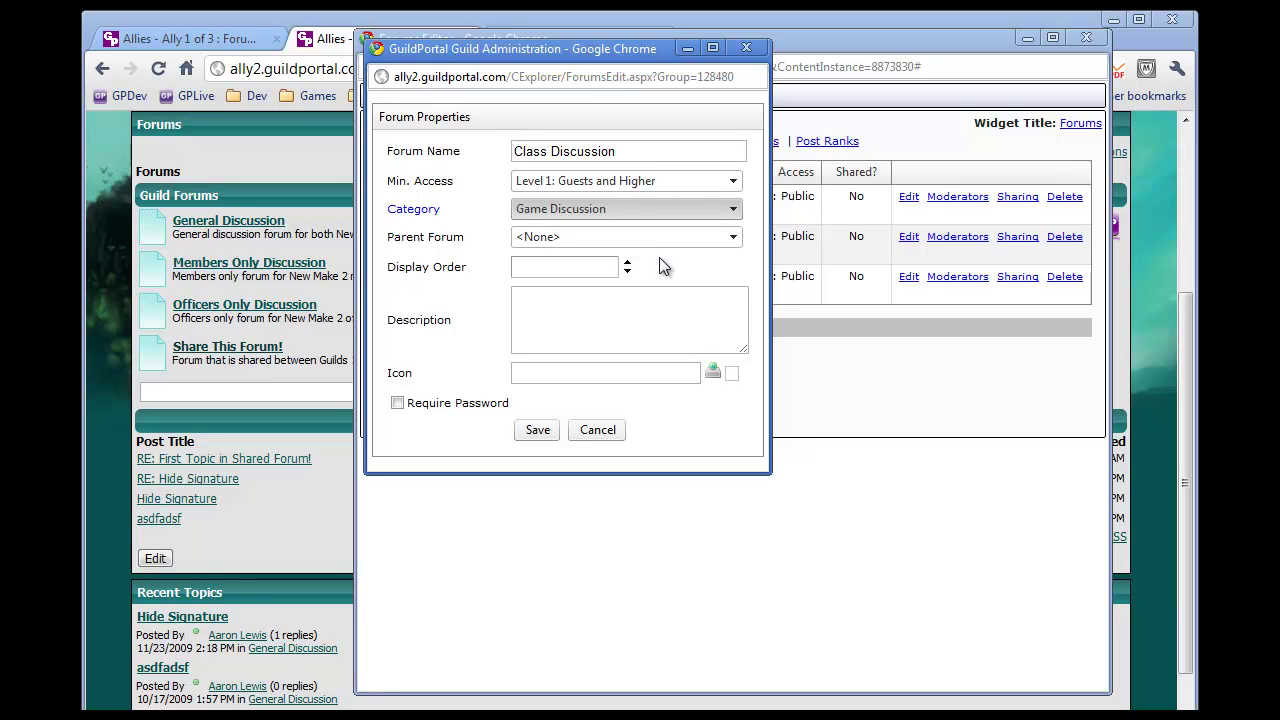
left_click_drag(631, 152, 549, 152)
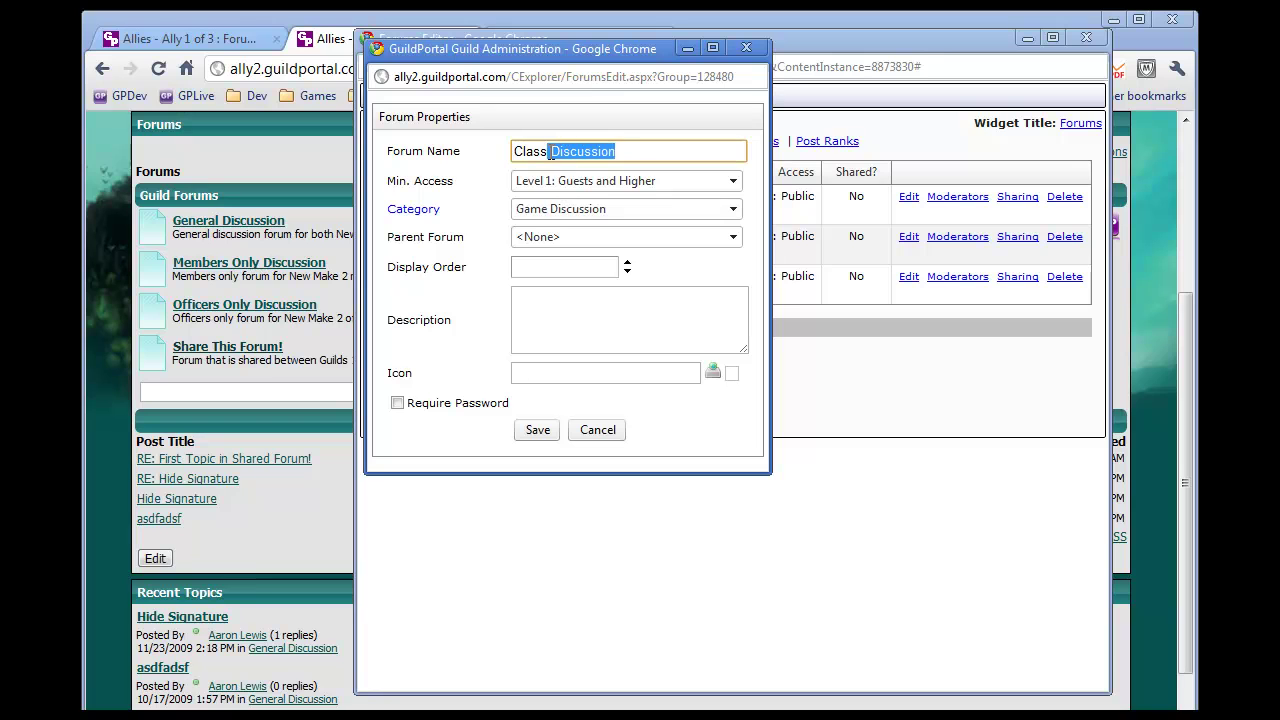
type("es")
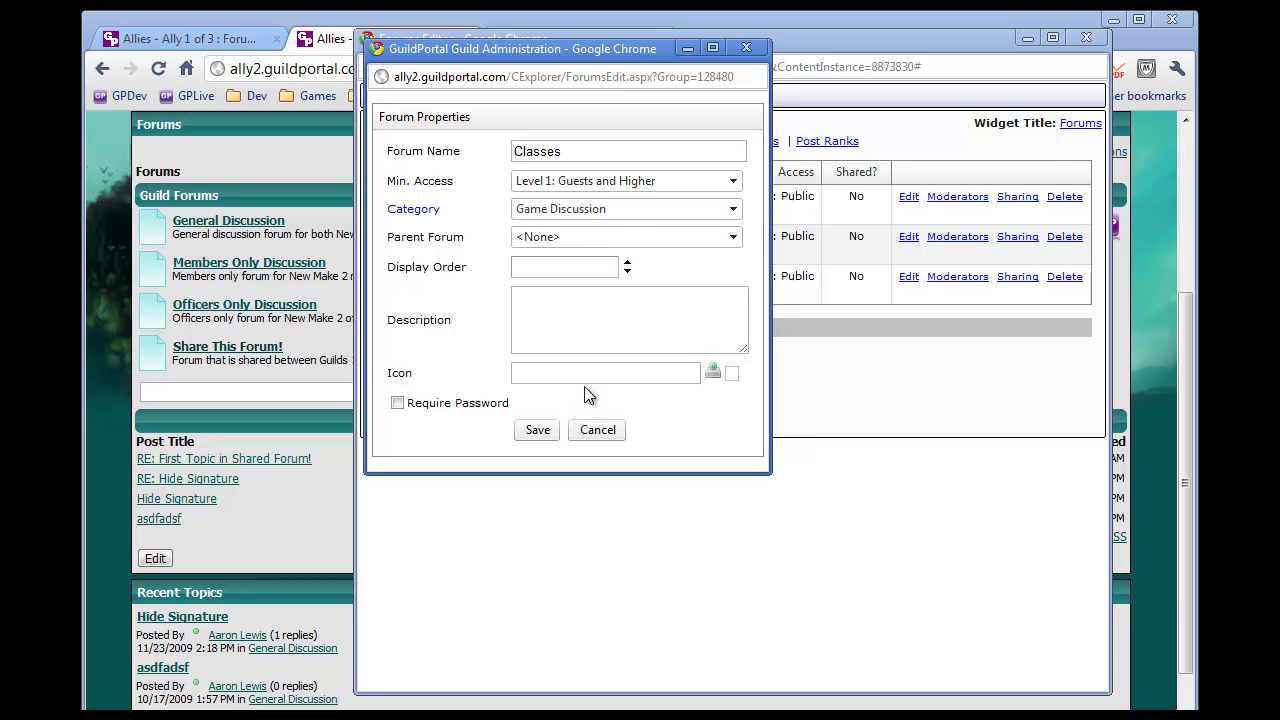
left_click(536, 430)
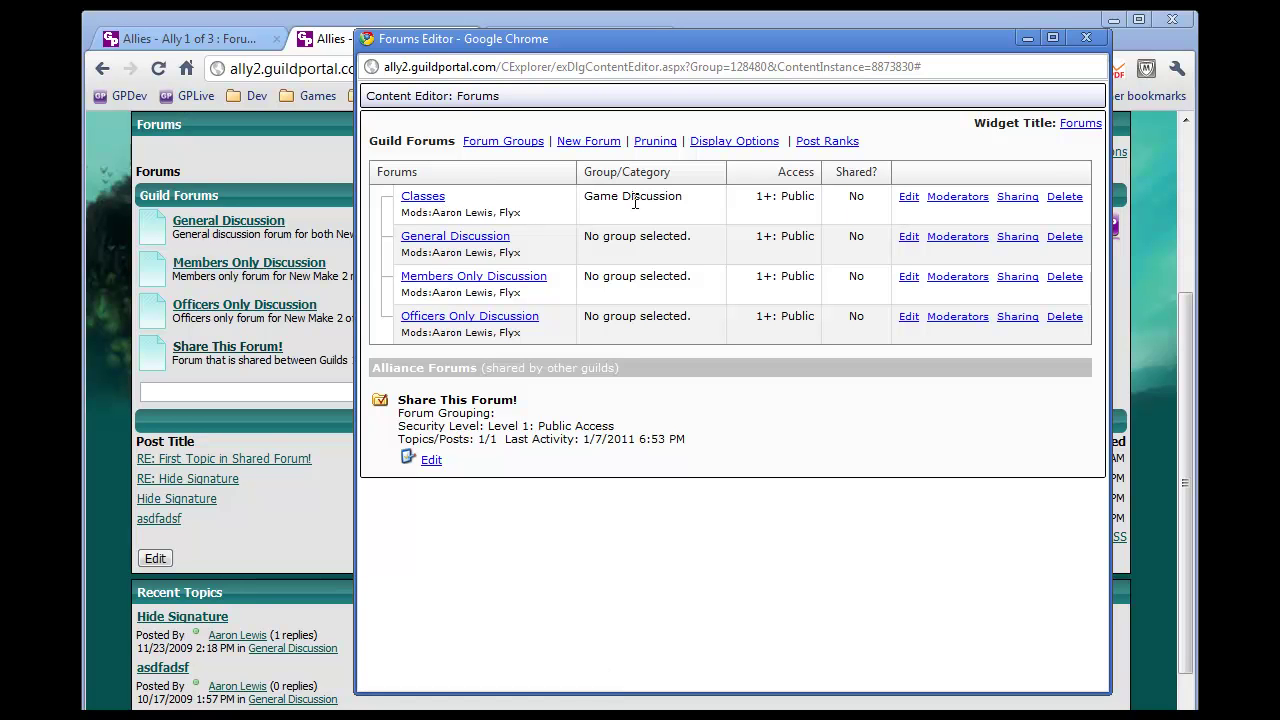
left_click(293, 22)
left_click(186, 68)
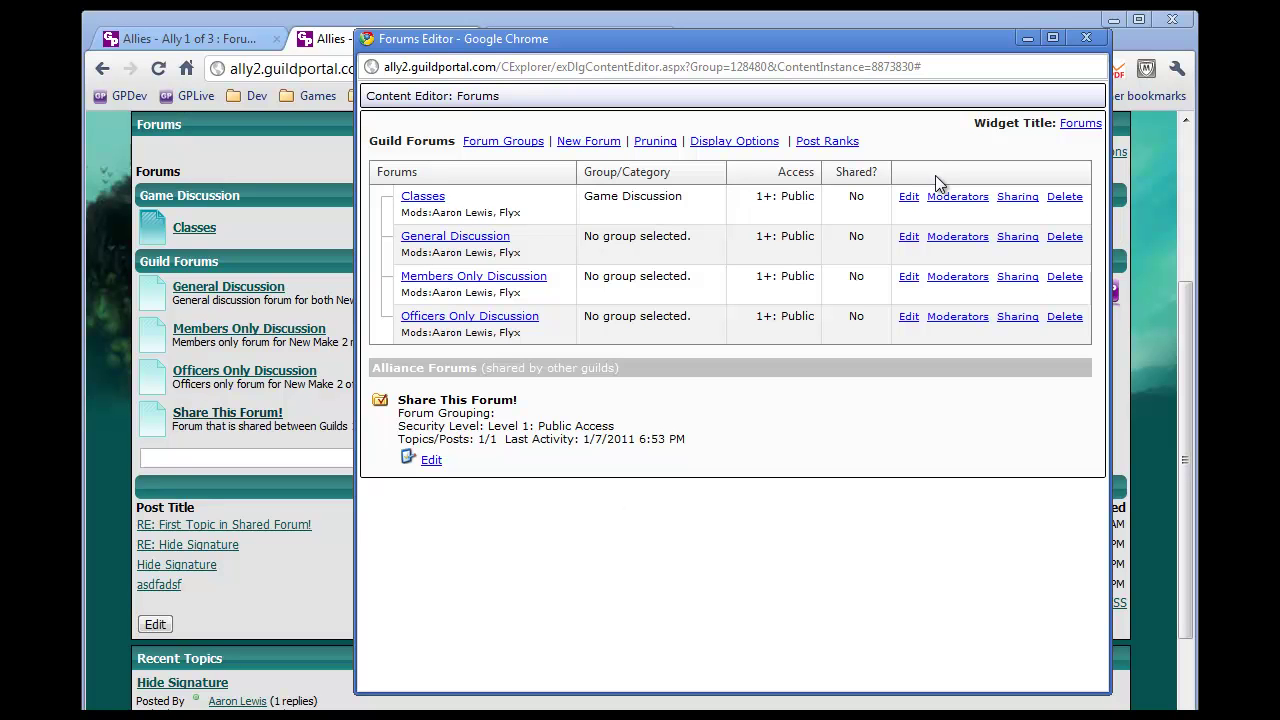
Step: Start a new 'Rangers' forum in Game Discussion with Classes as its parent
left_click(577, 143)
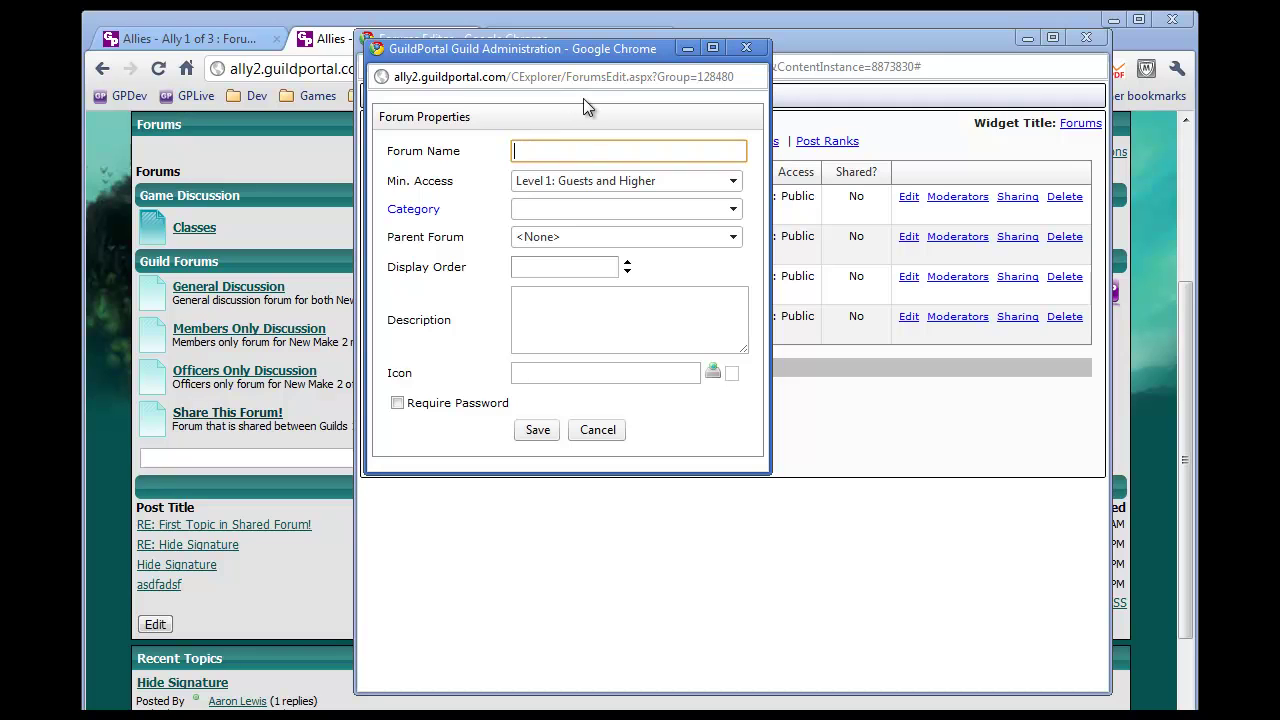
type("Rangers")
left_click(595, 213)
left_click(611, 250)
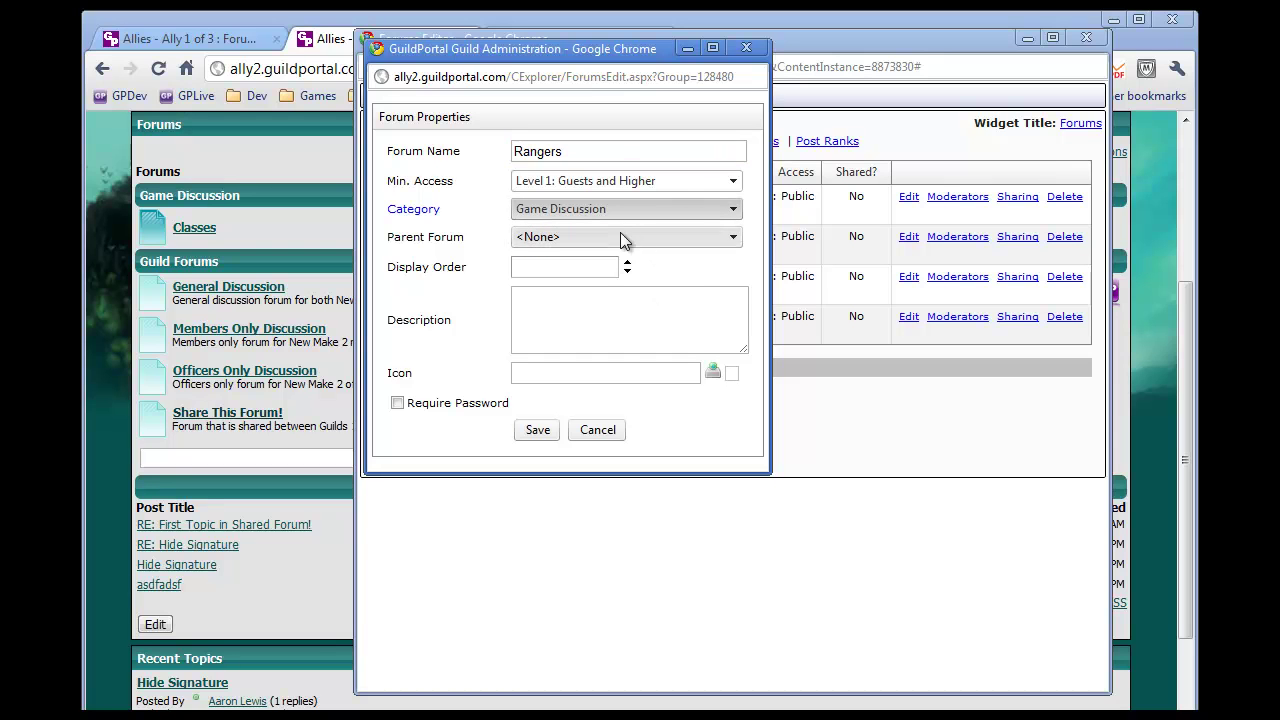
left_click(620, 239)
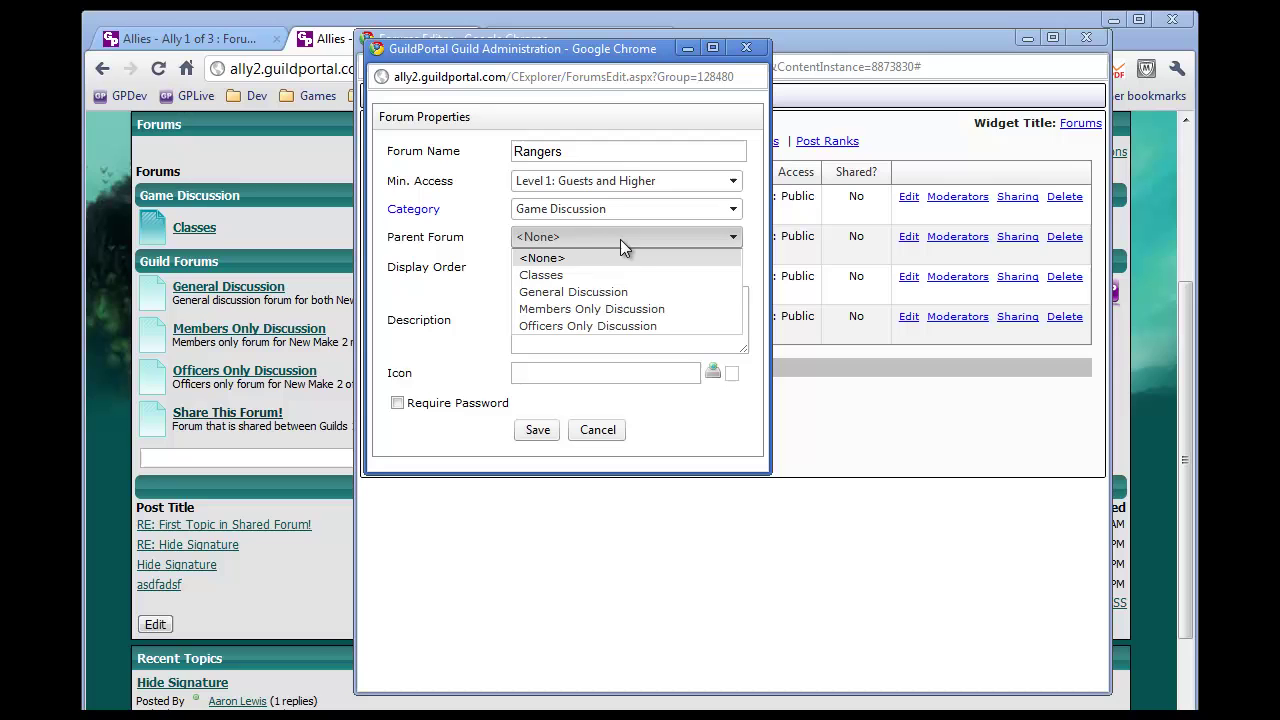
left_click(674, 275)
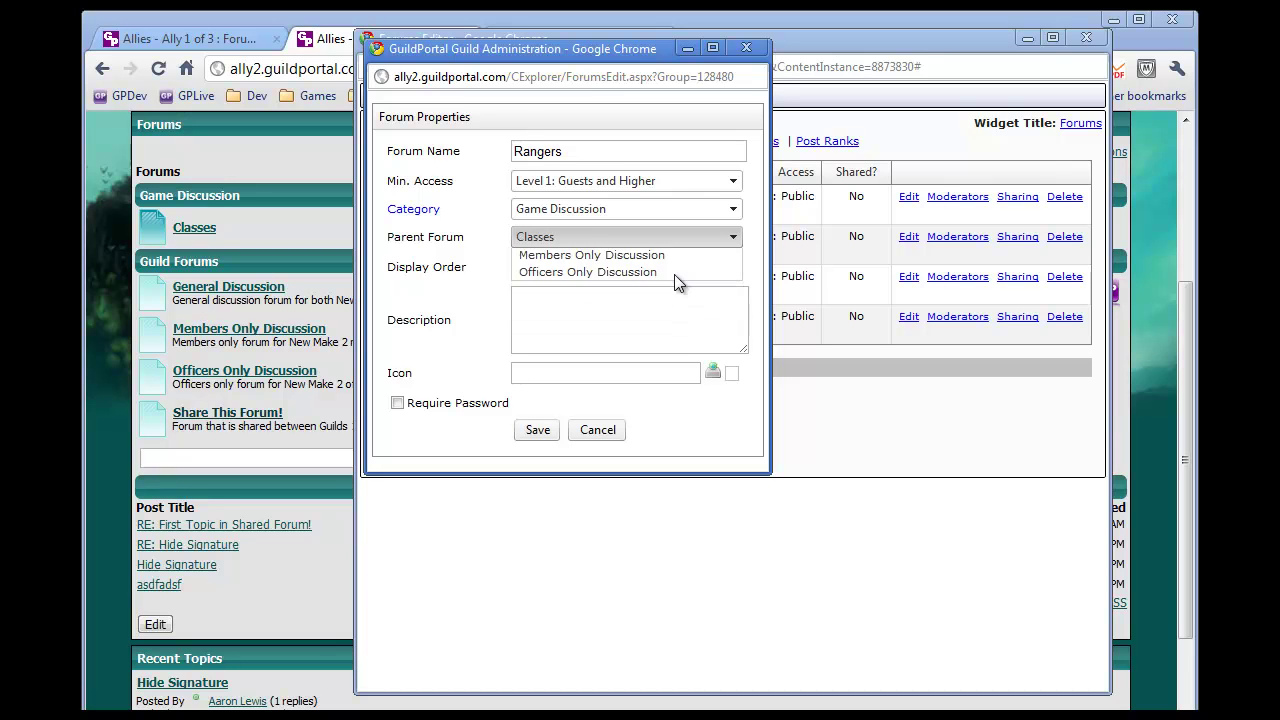
Step: Describe Rangers as 'Discussion of all things ranger-y', save, and expand Classes
left_click(627, 308)
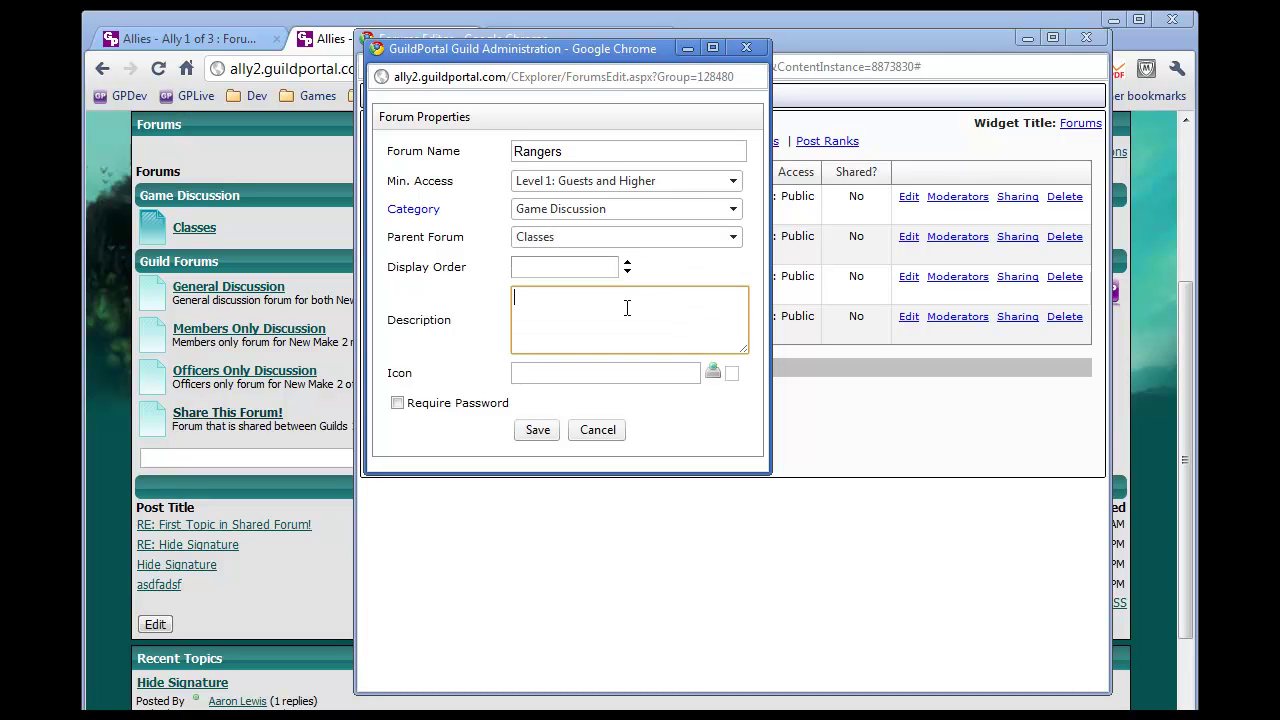
type("Discussion of all things re")
key("BackSpace")
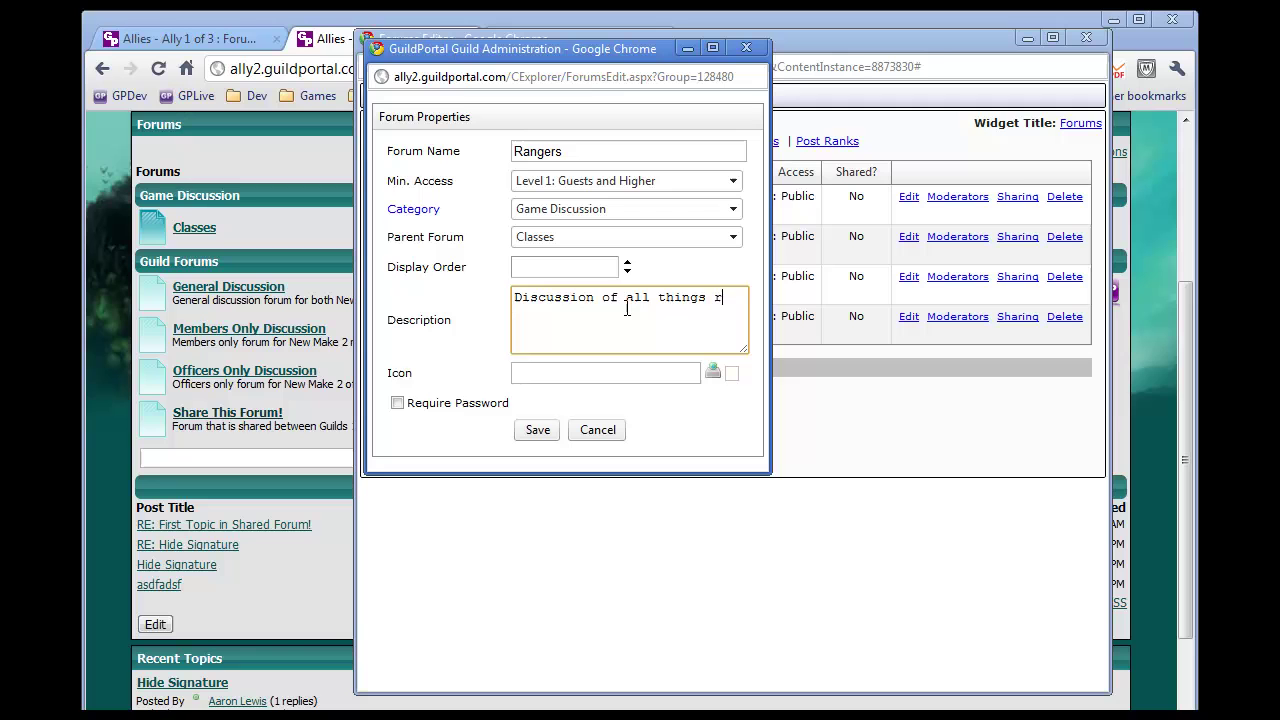
type("ang")
key("BackSpace")
key("BackSpace")
type("rn")
key("BackSpace")
key("BackSpace")
type("nger-y")
left_click(540, 430)
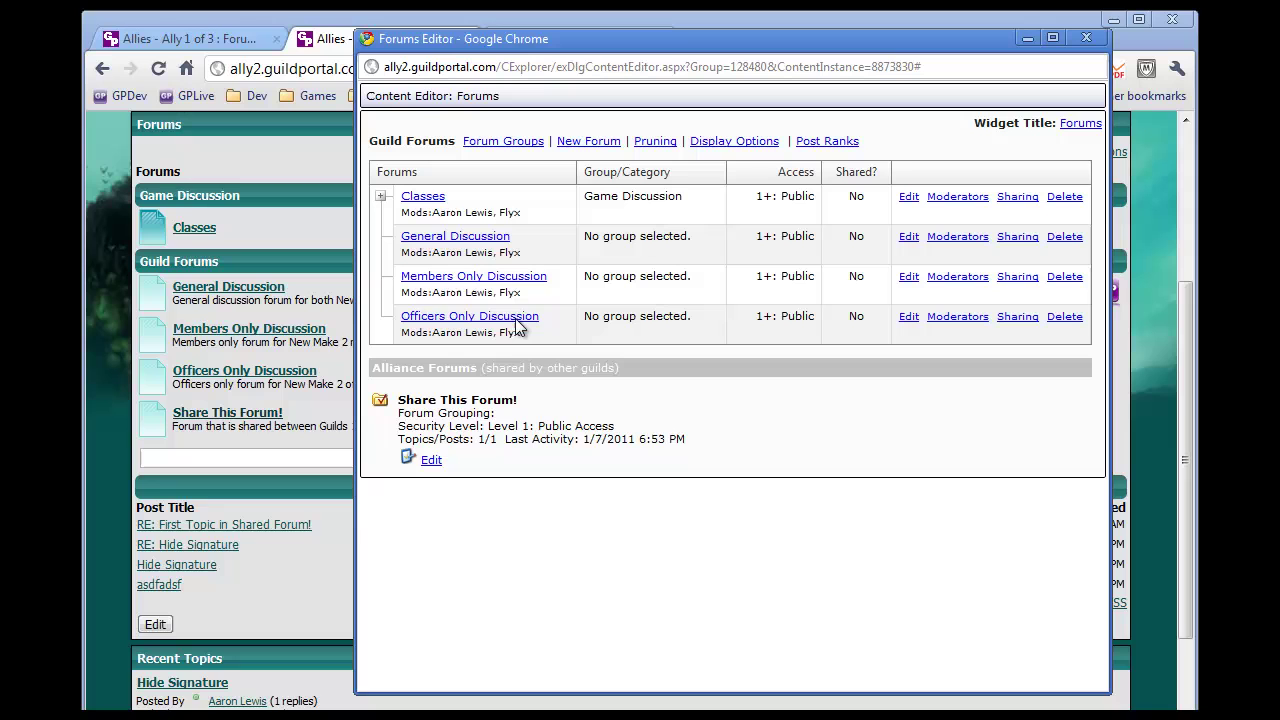
left_click(380, 199)
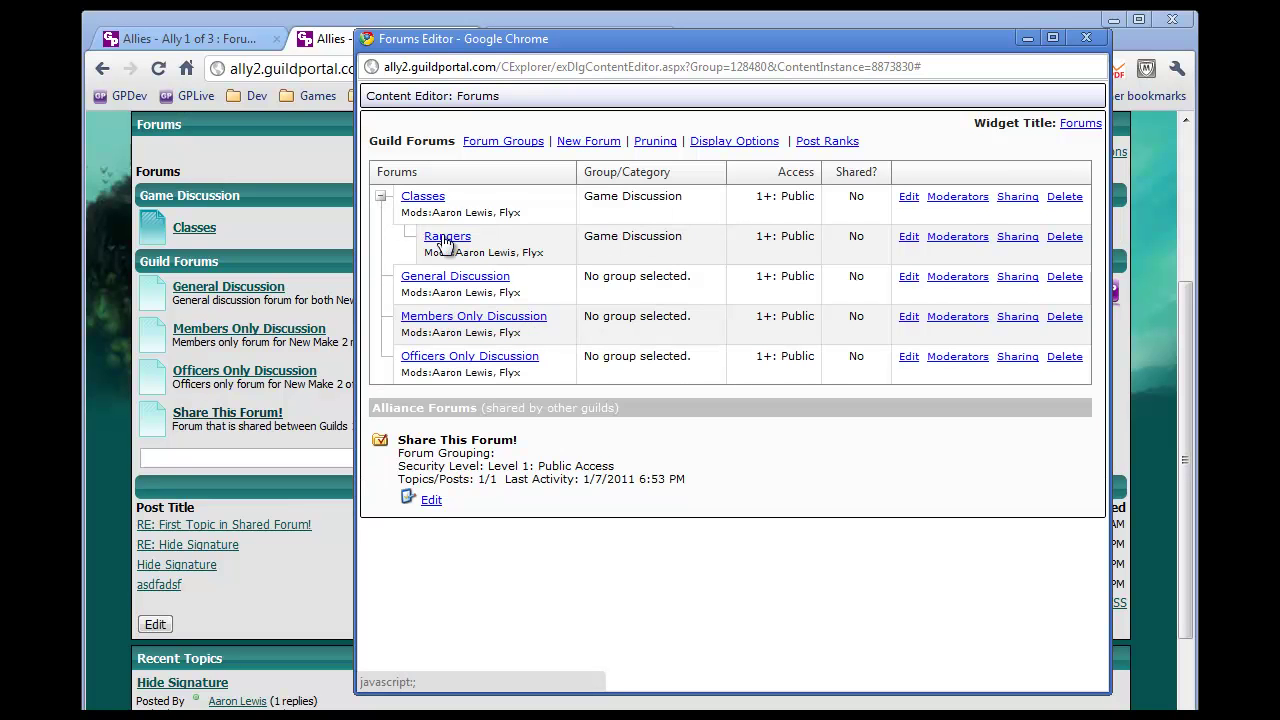
Step: Save a new 'Monks' forum under parent Classes, described as 'Monk Stuff!'
left_click(582, 146)
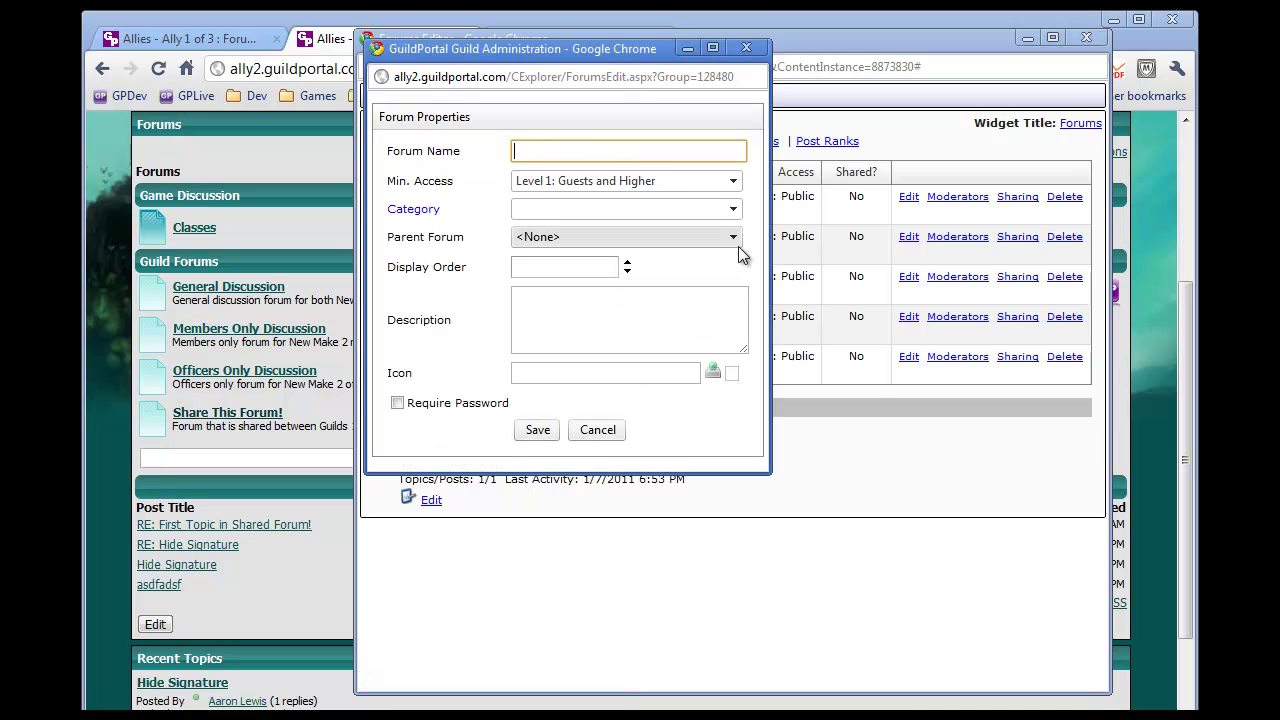
type("Monks")
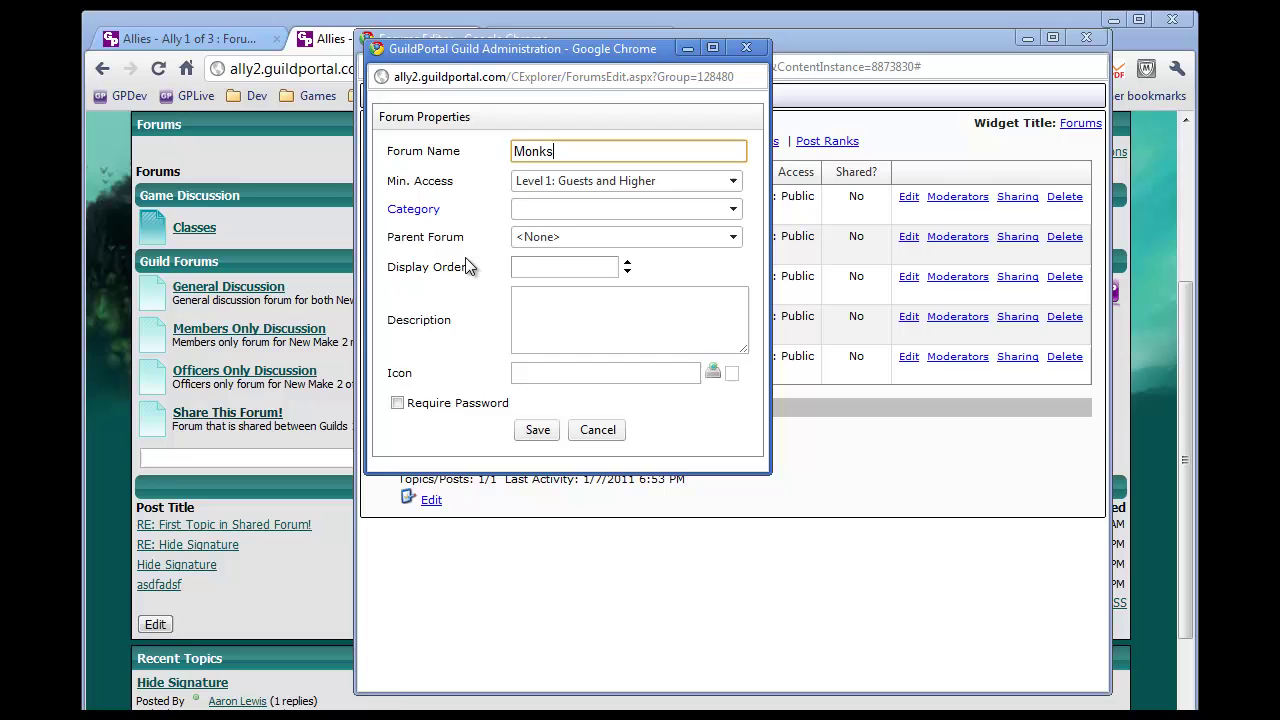
left_click(601, 232)
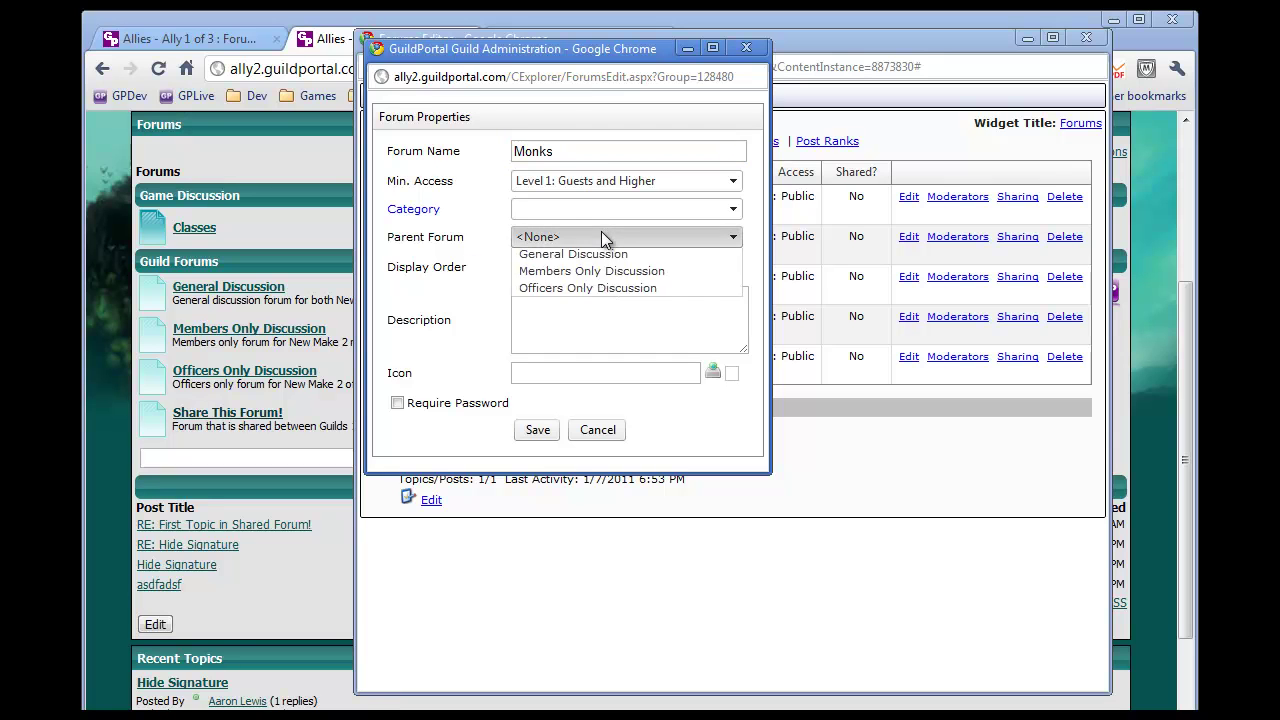
left_click(579, 275)
left_click(585, 298)
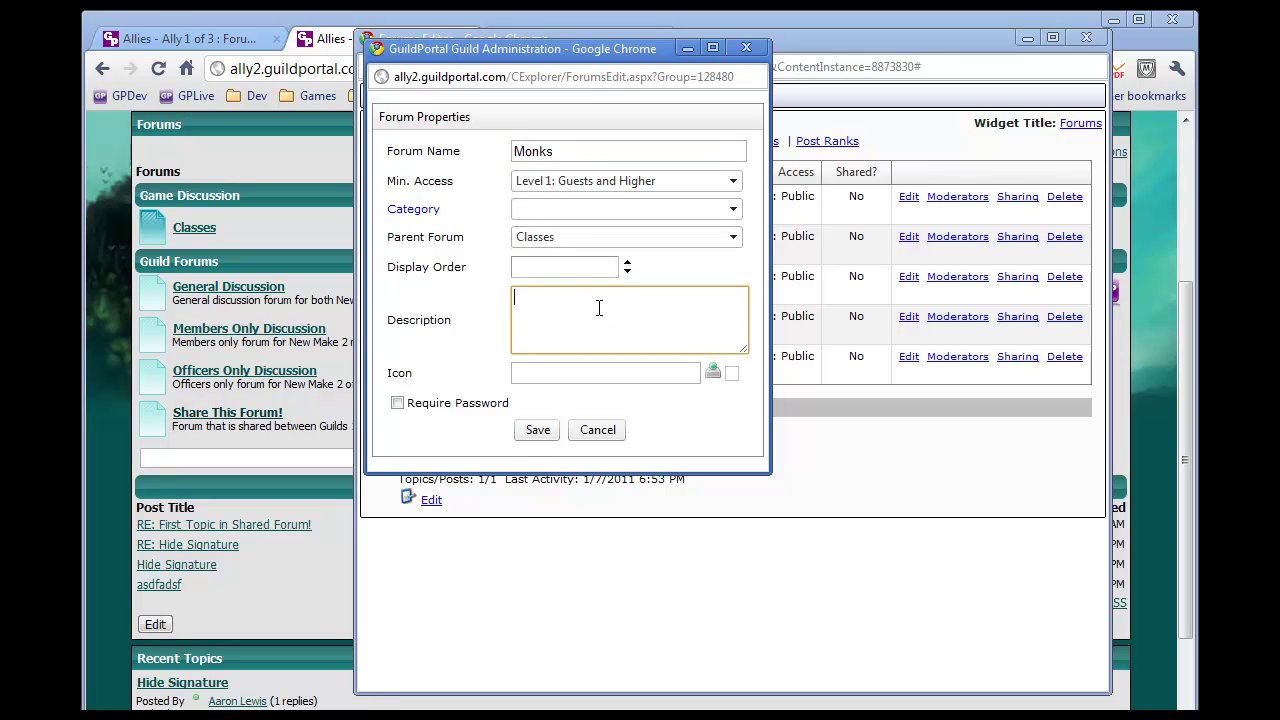
type("Monk Stuff!")
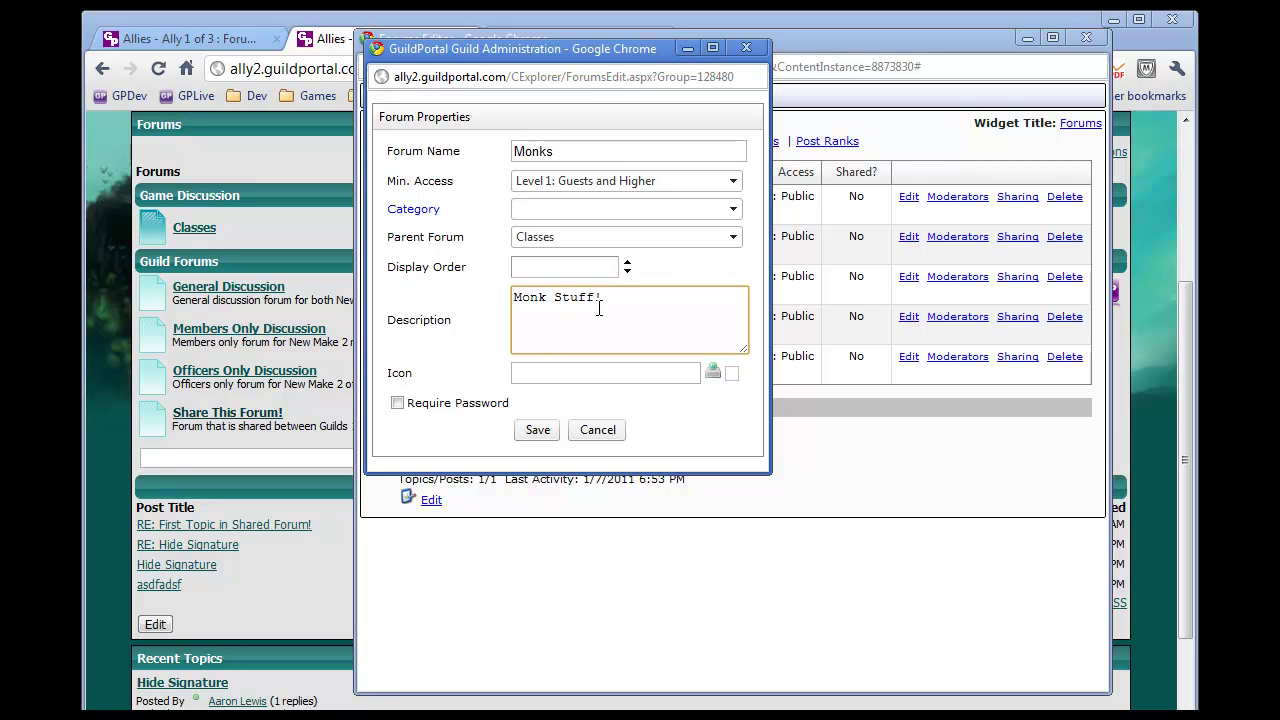
left_click(537, 430)
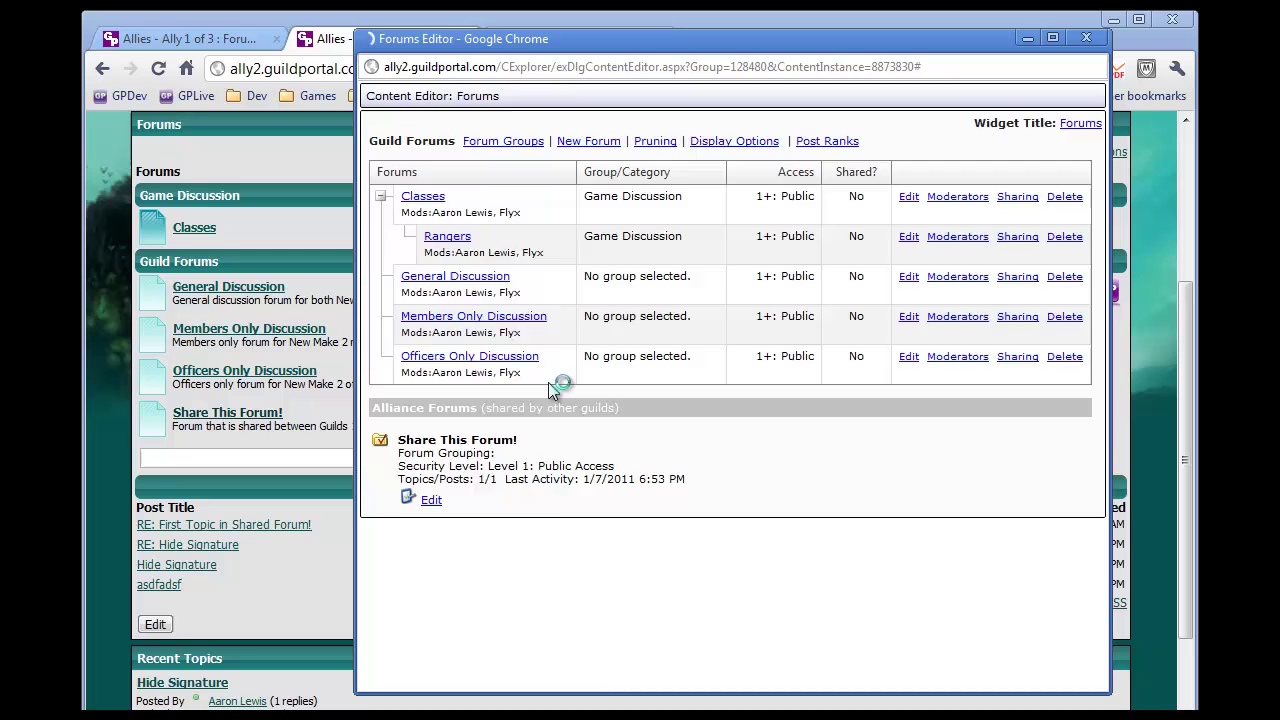
Step: Expand Classes in the editor and refresh the guild page's Forums widget to show Monks and Rangers
left_click(378, 199)
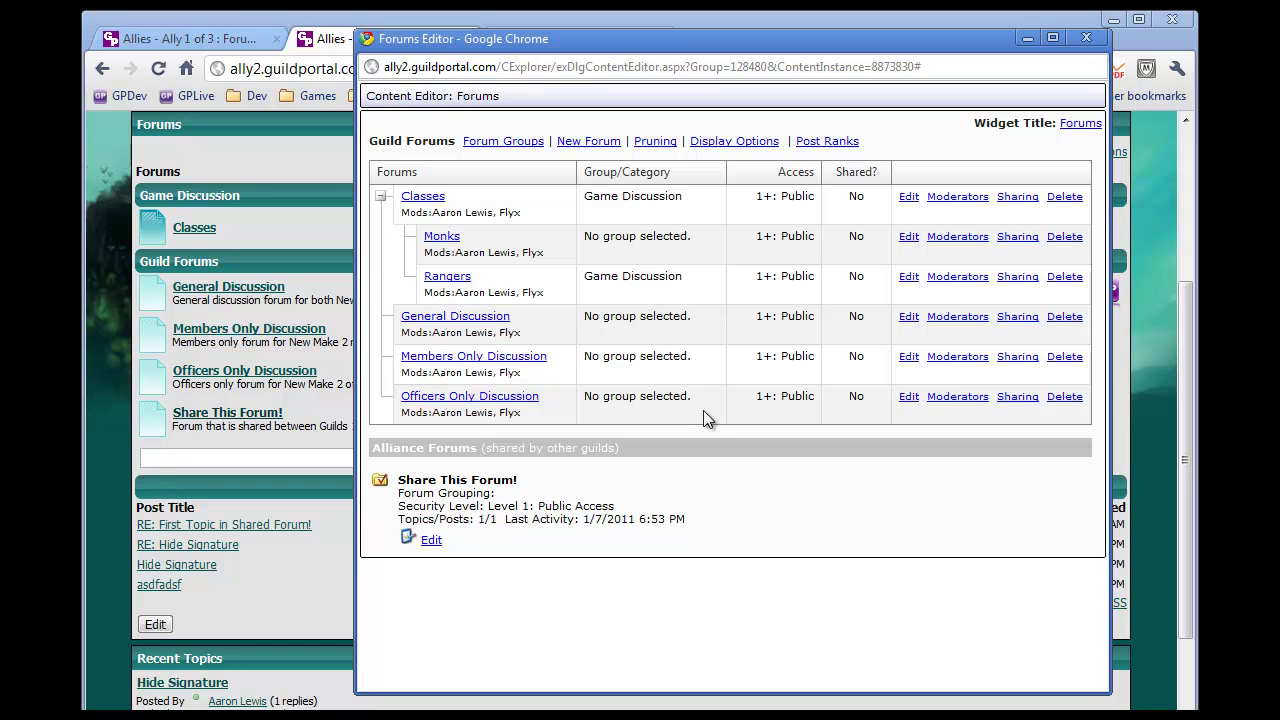
left_click(160, 166)
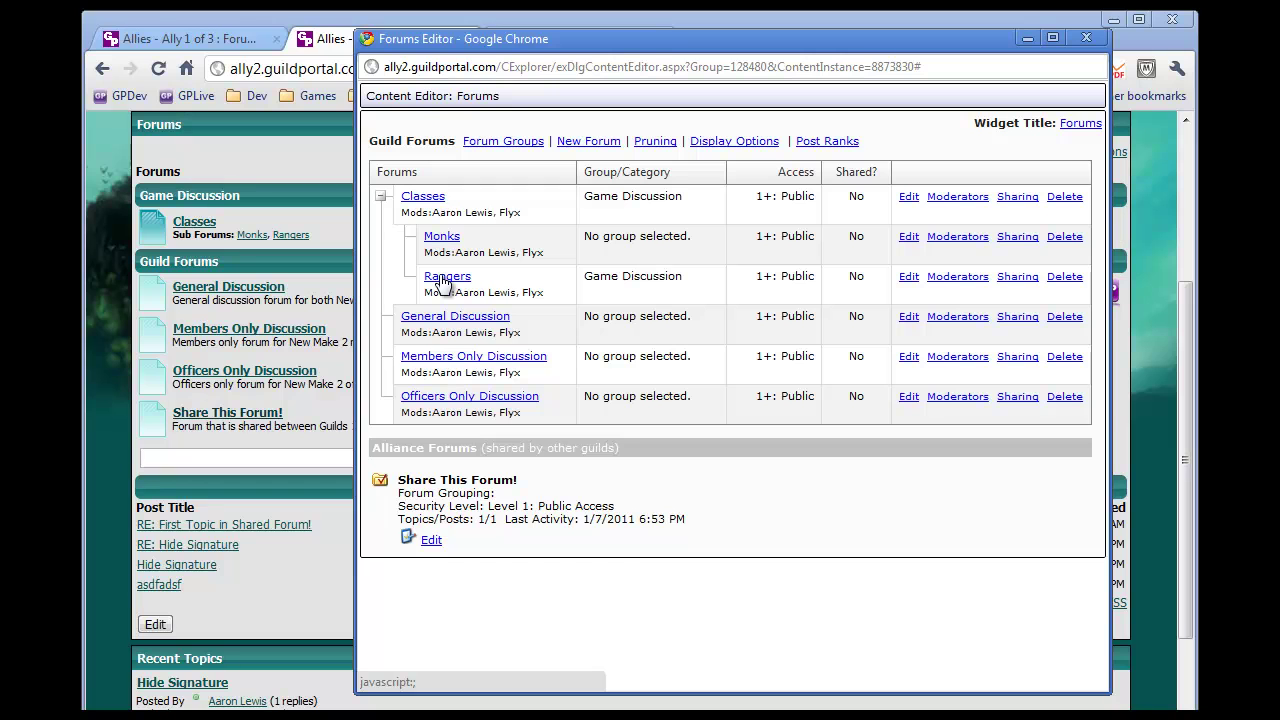
Step: Edit the Classes forum and save its description 'Game class discussion not limited to one single class.'
left_click(908, 197)
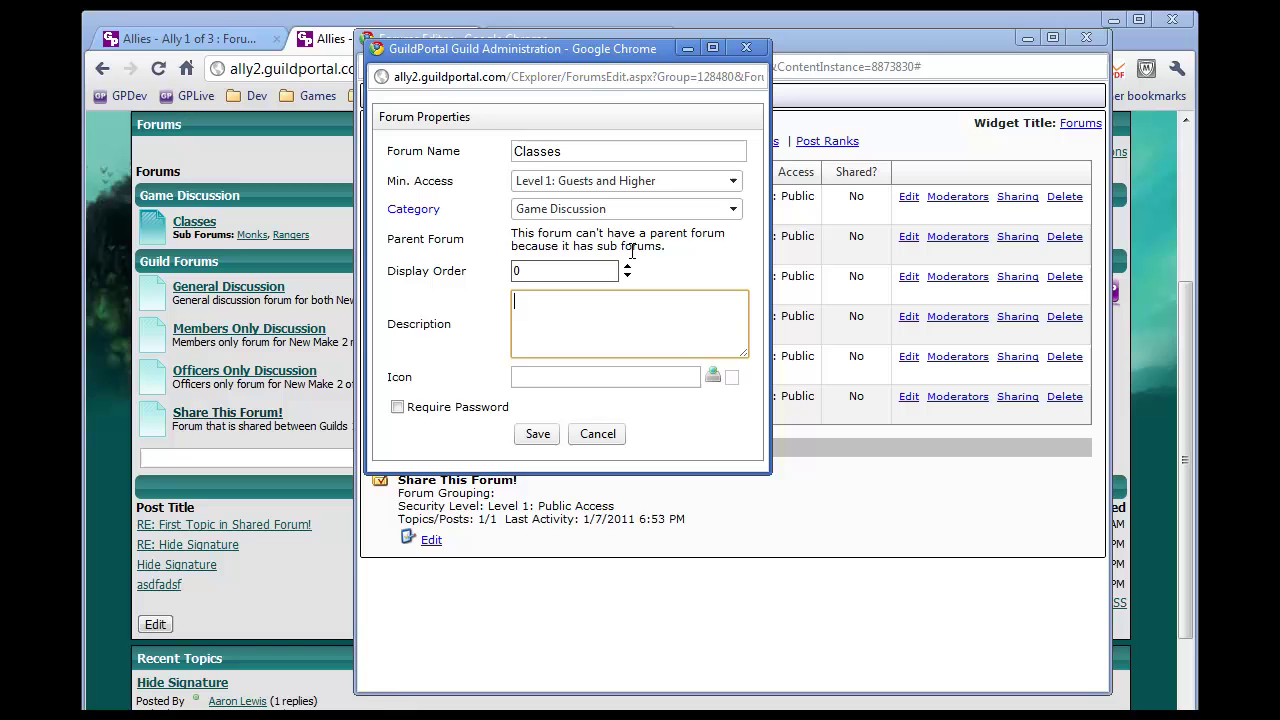
type("Game c")
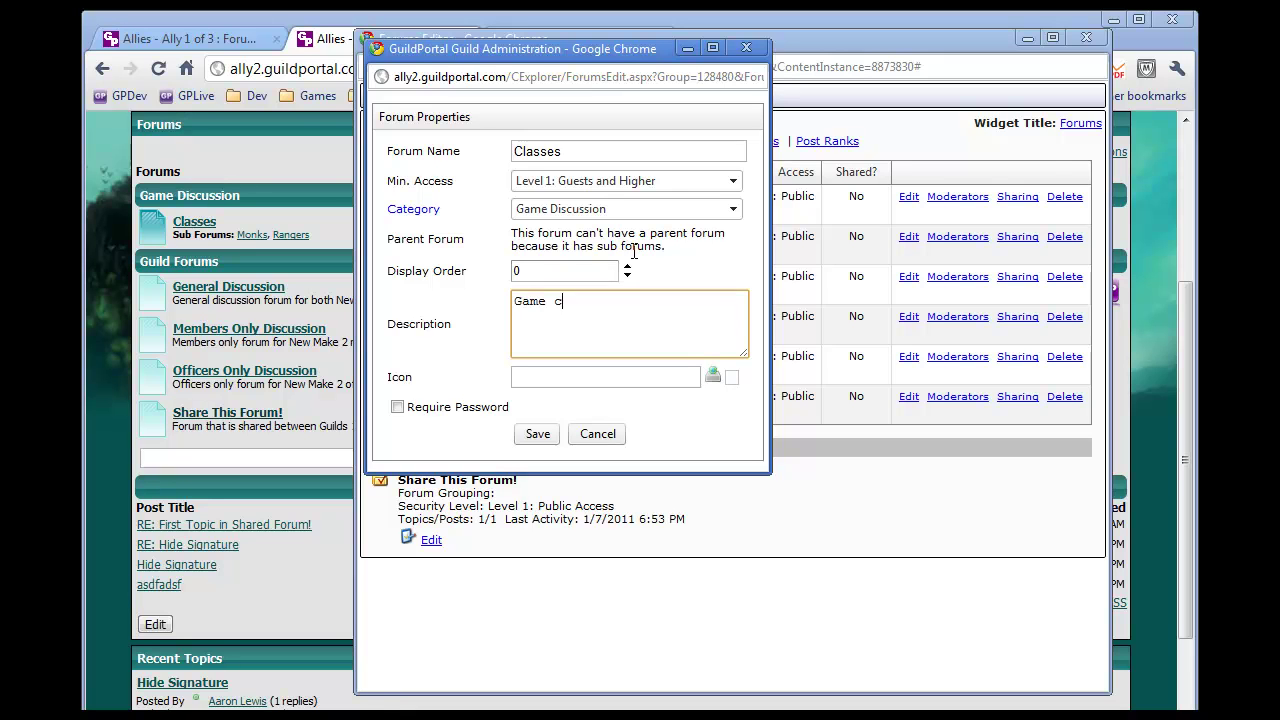
type("lass discussion not limited")
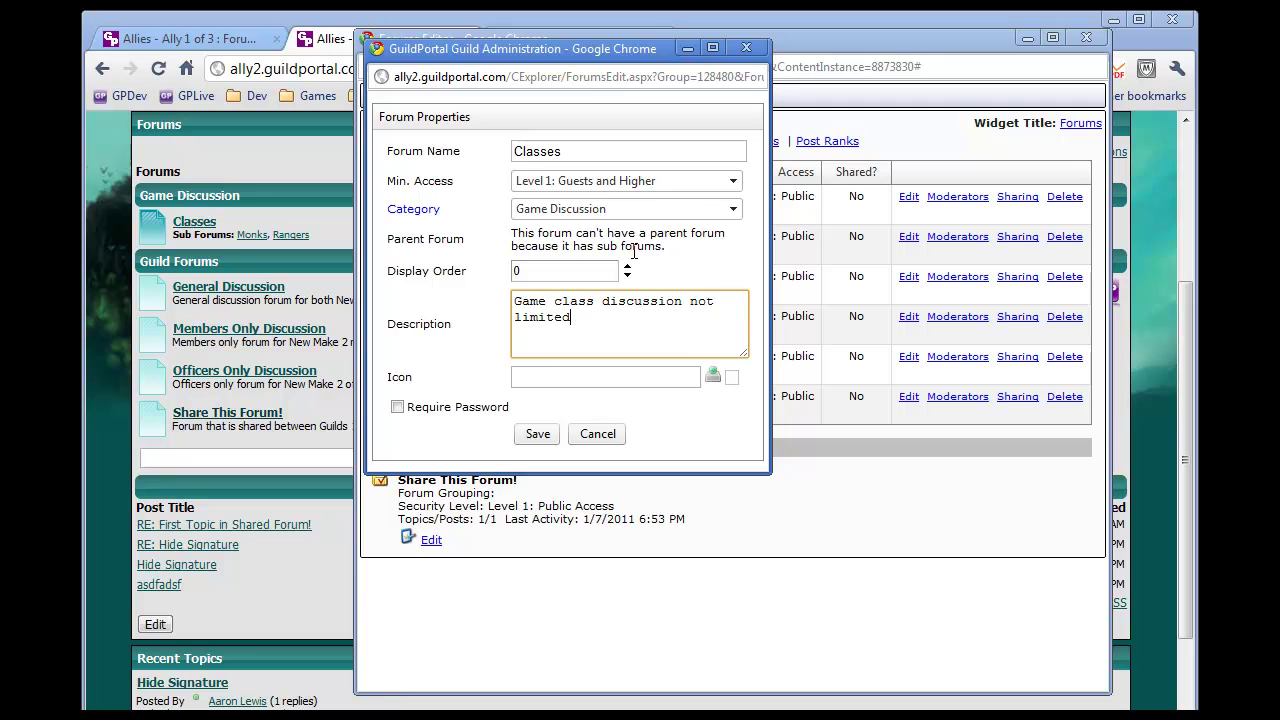
type(" to one single class.")
left_click(537, 434)
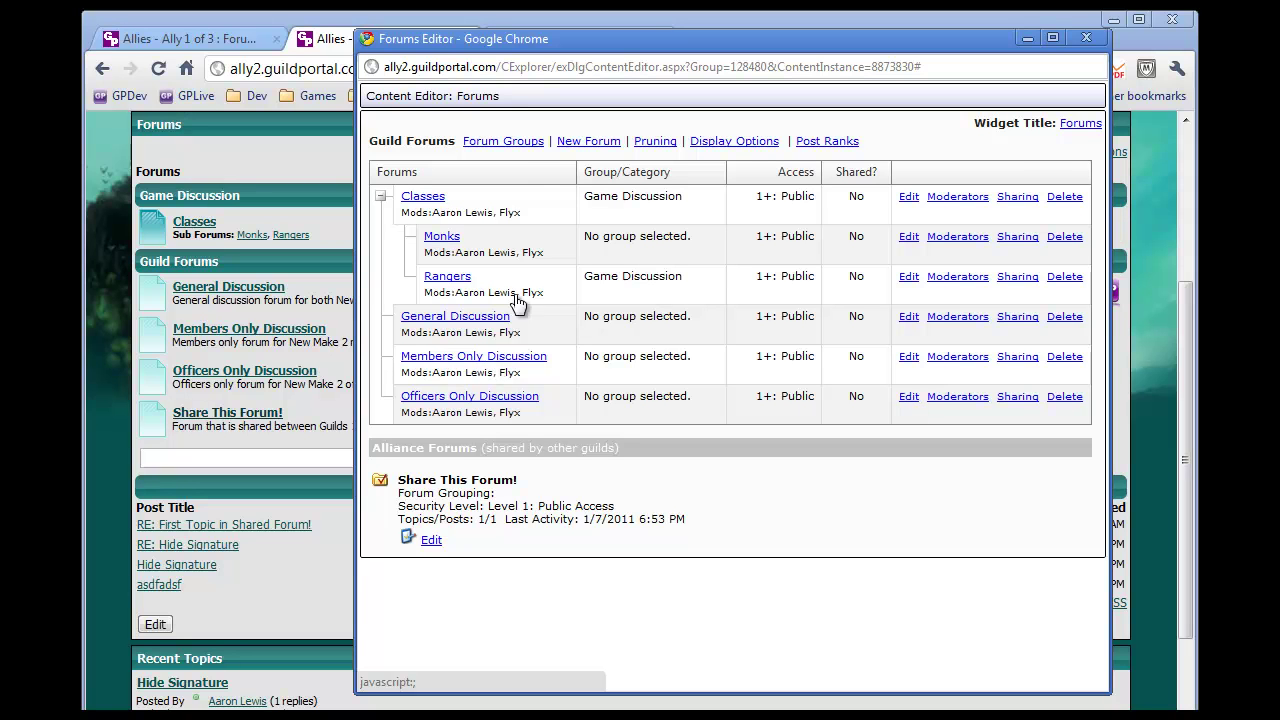
Step: Create a top-level forum named 'Existing Old Forum' with no group
left_click(590, 145)
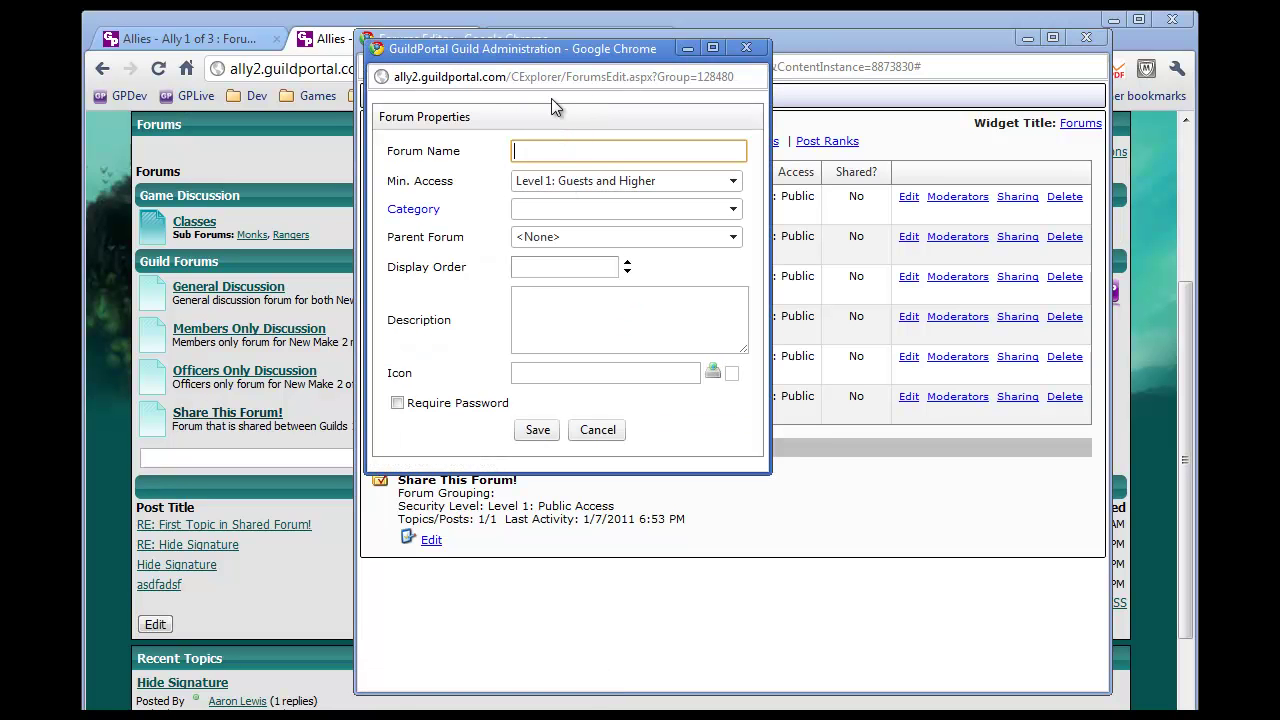
type("Existing Old Forum for Members")
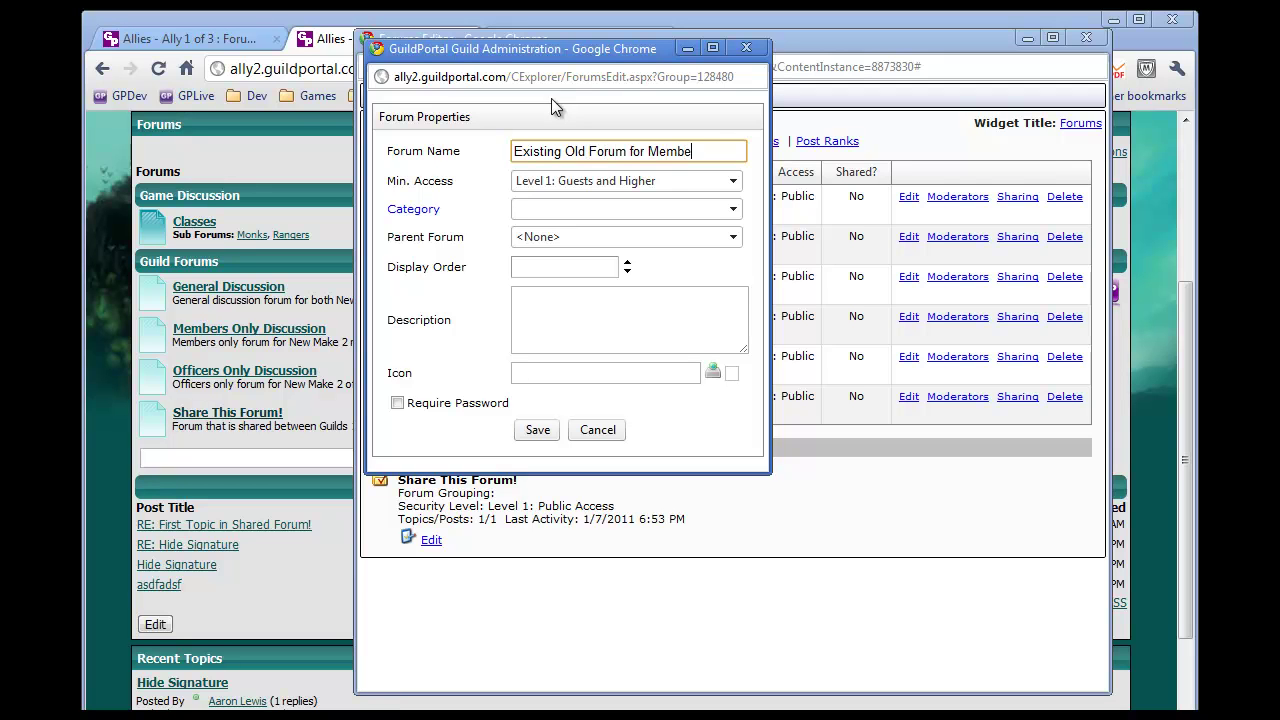
key("BackSpace")
key("BackSpace")
key("BackSpace")
key("BackSpace")
key("BackSpace")
key("BackSpace")
key("BackSpace")
key("BackSpace")
key("BackSpace")
key("BackSpace")
key("BackSpace")
key("BackSpace")
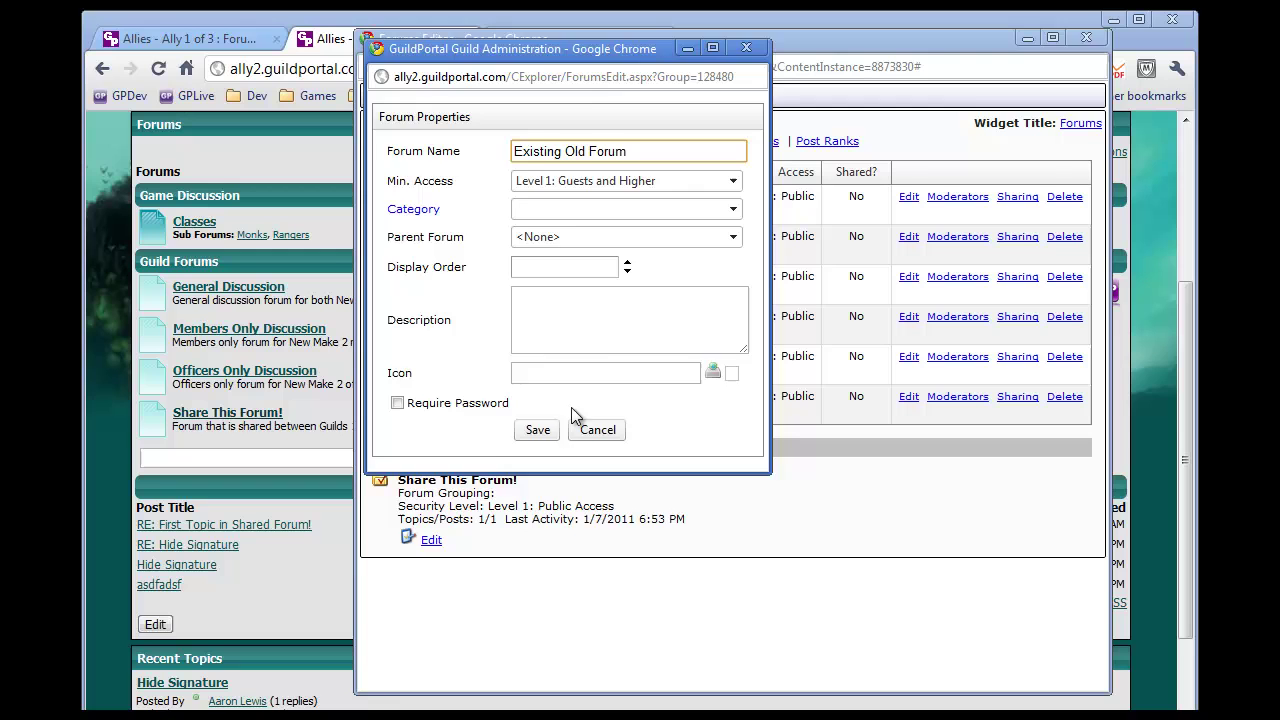
left_click(537, 430)
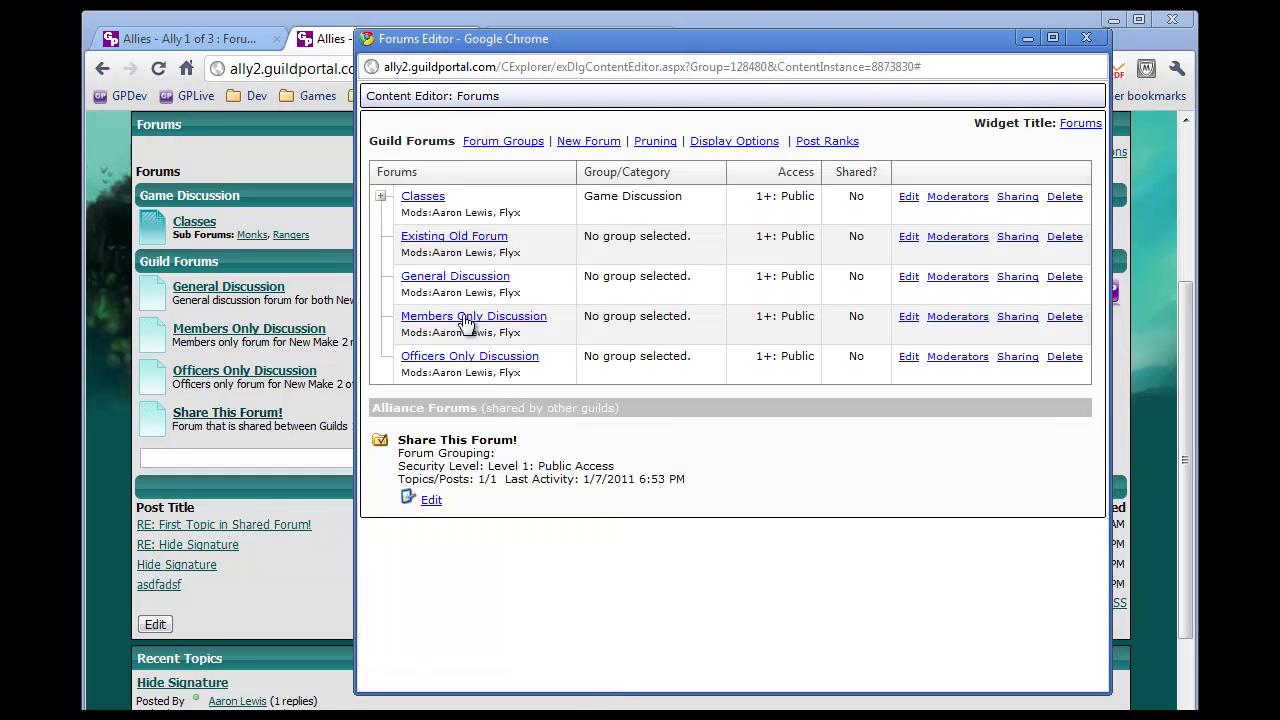
Step: Set Existing Old Forum's parent to General Discussion and reload the guild page's forum listing
left_click(445, 245)
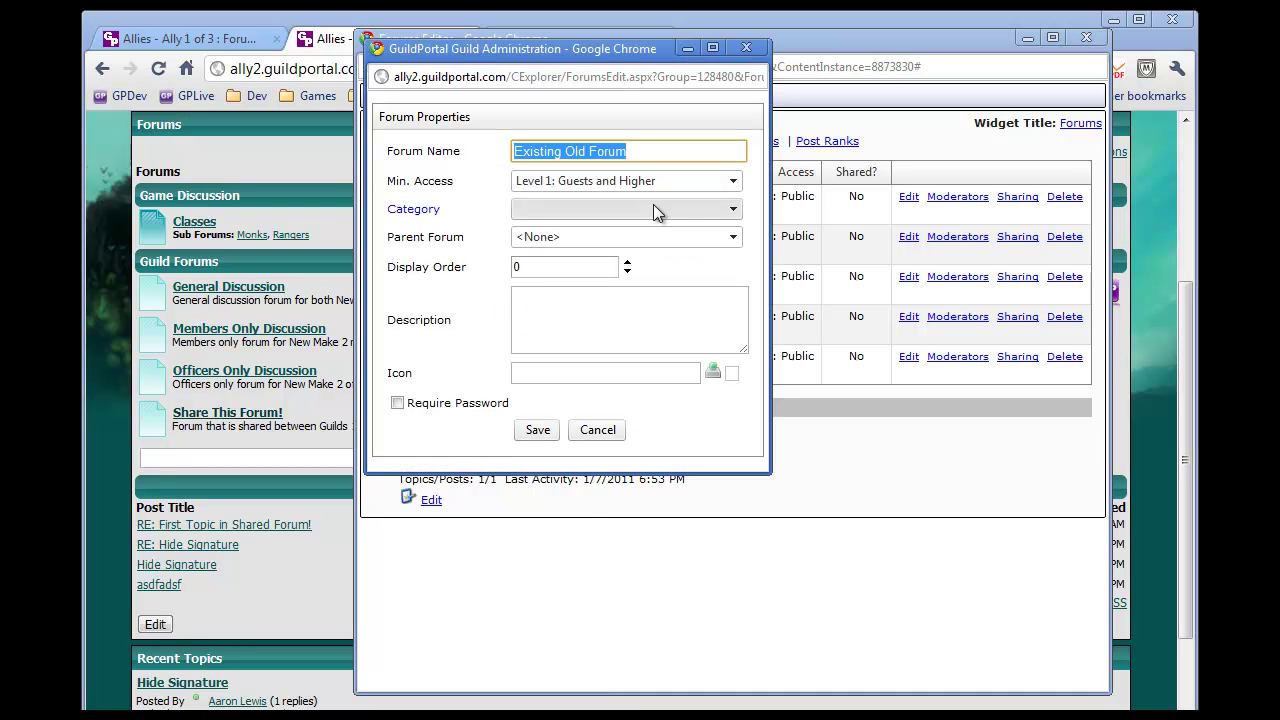
left_click(666, 236)
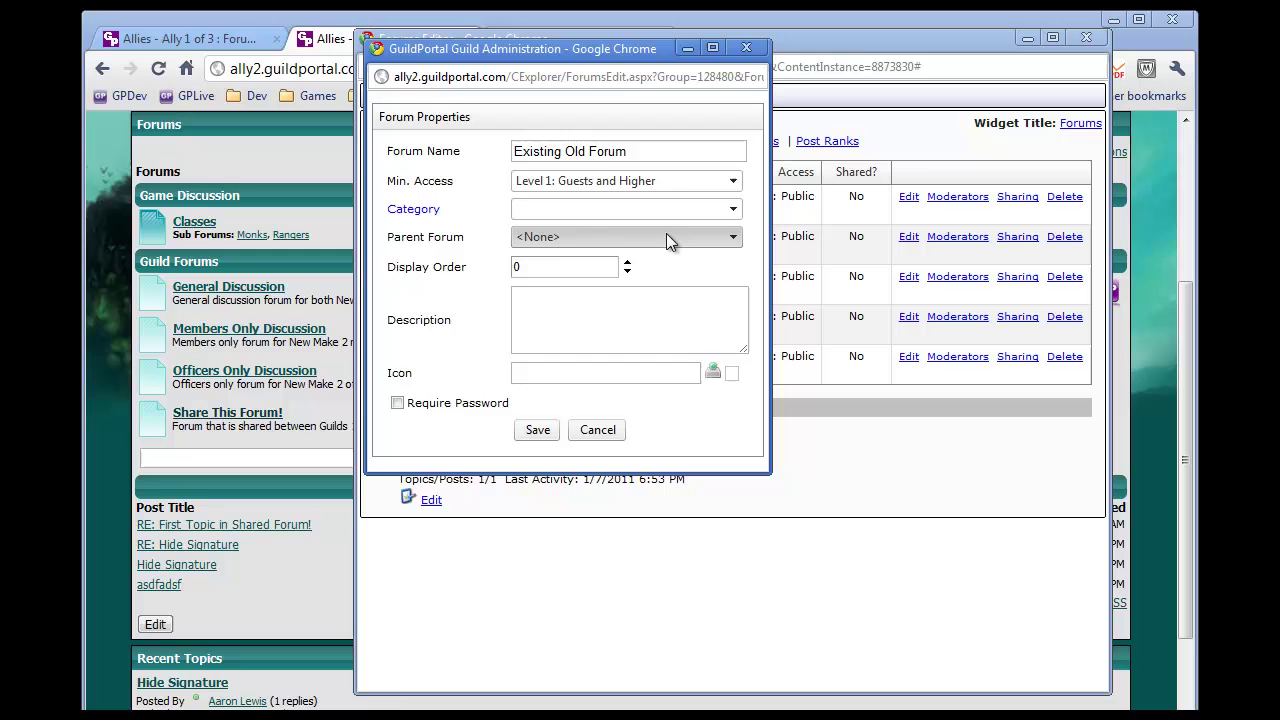
left_click(678, 309)
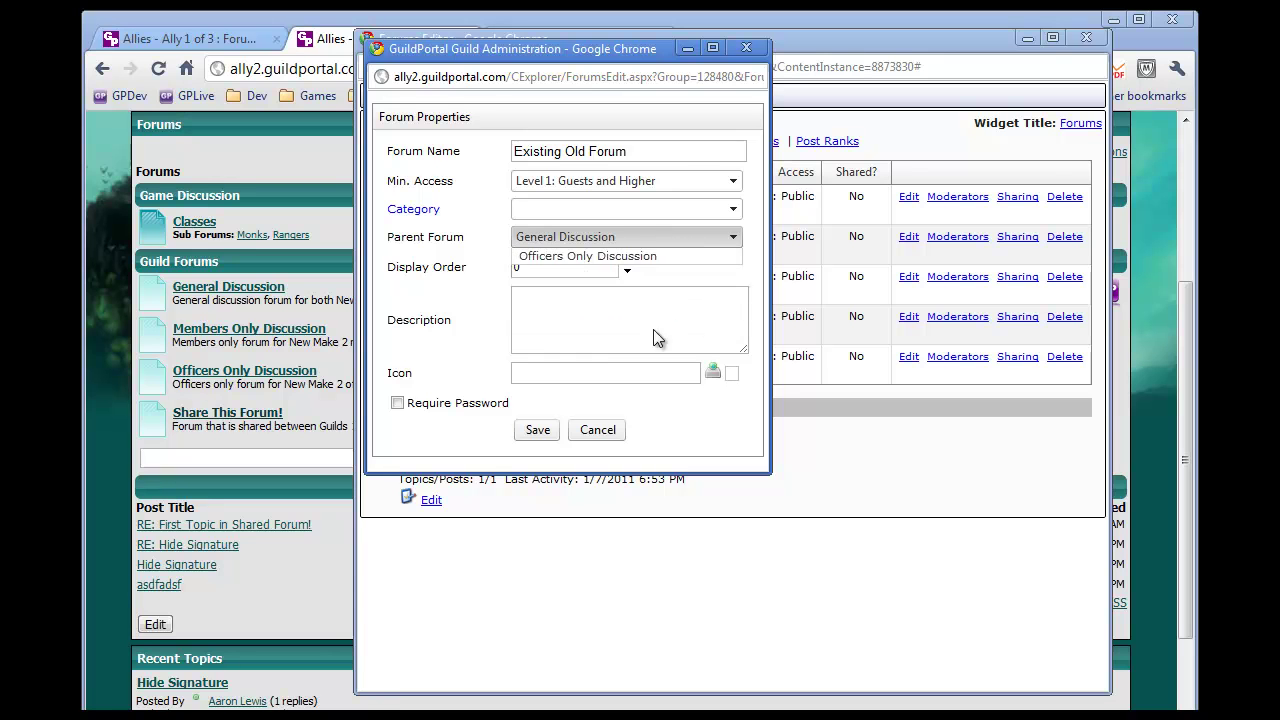
left_click(545, 429)
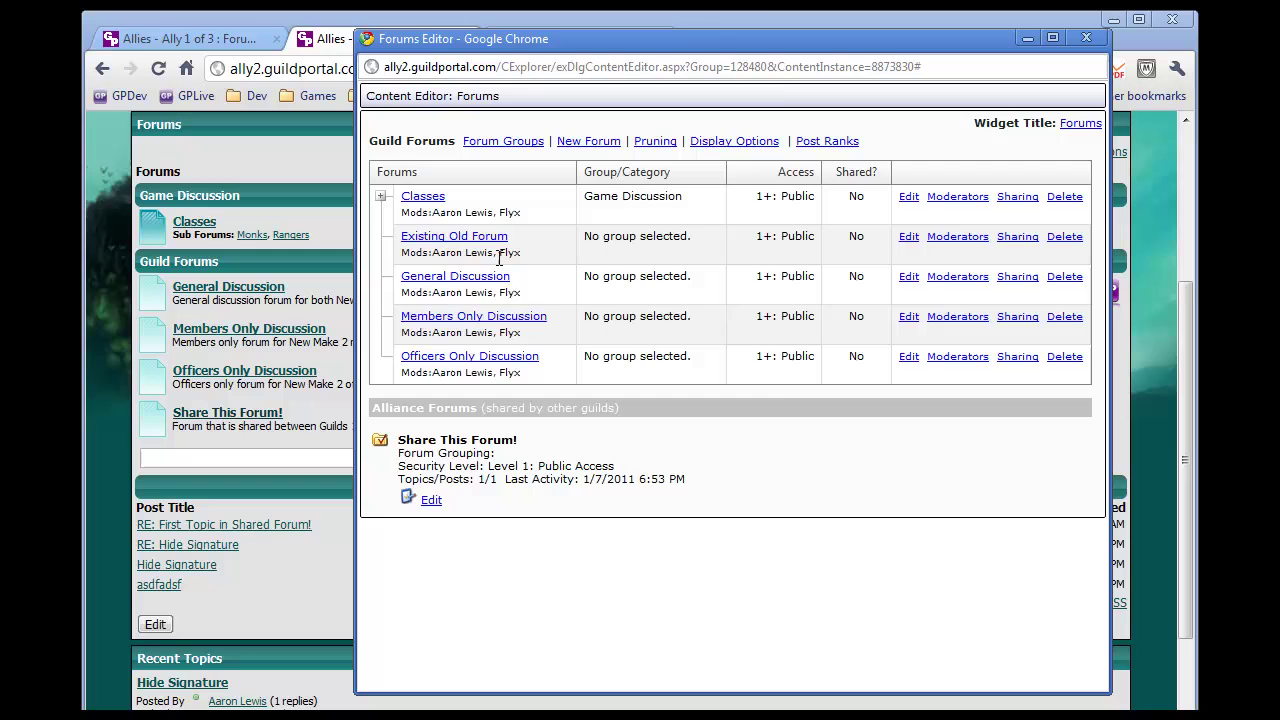
left_click(462, 238)
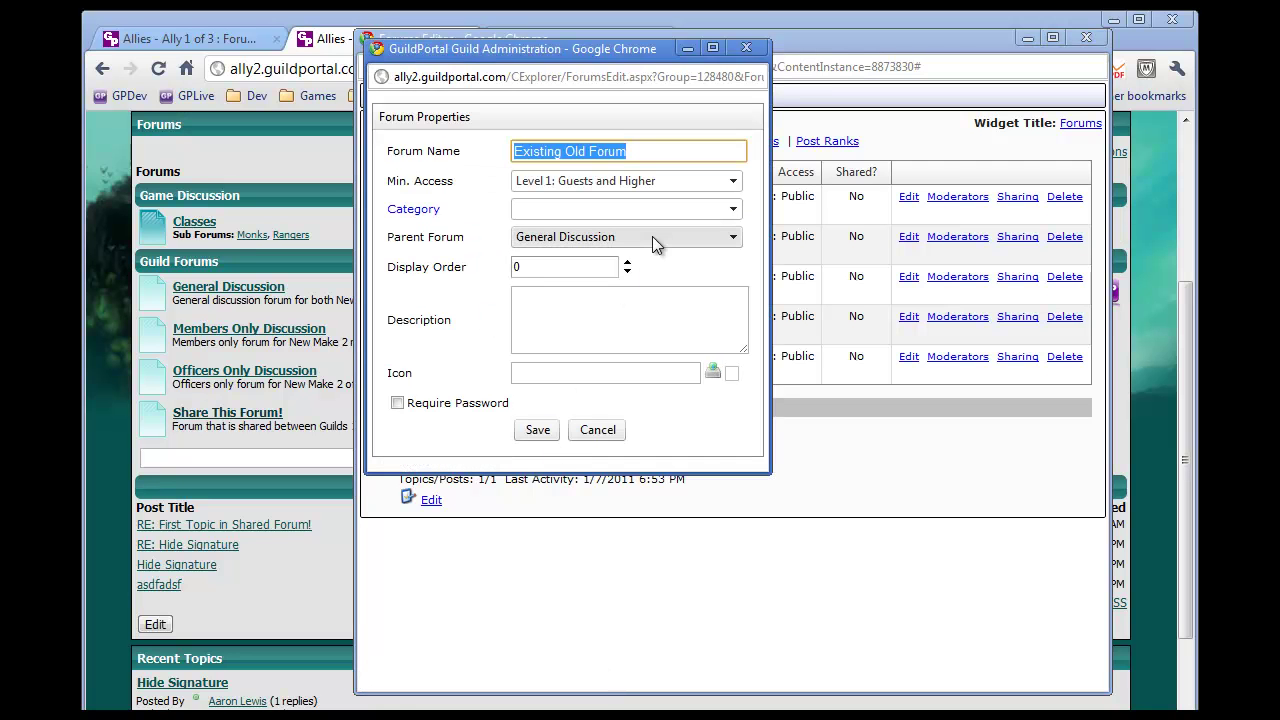
left_click(755, 47)
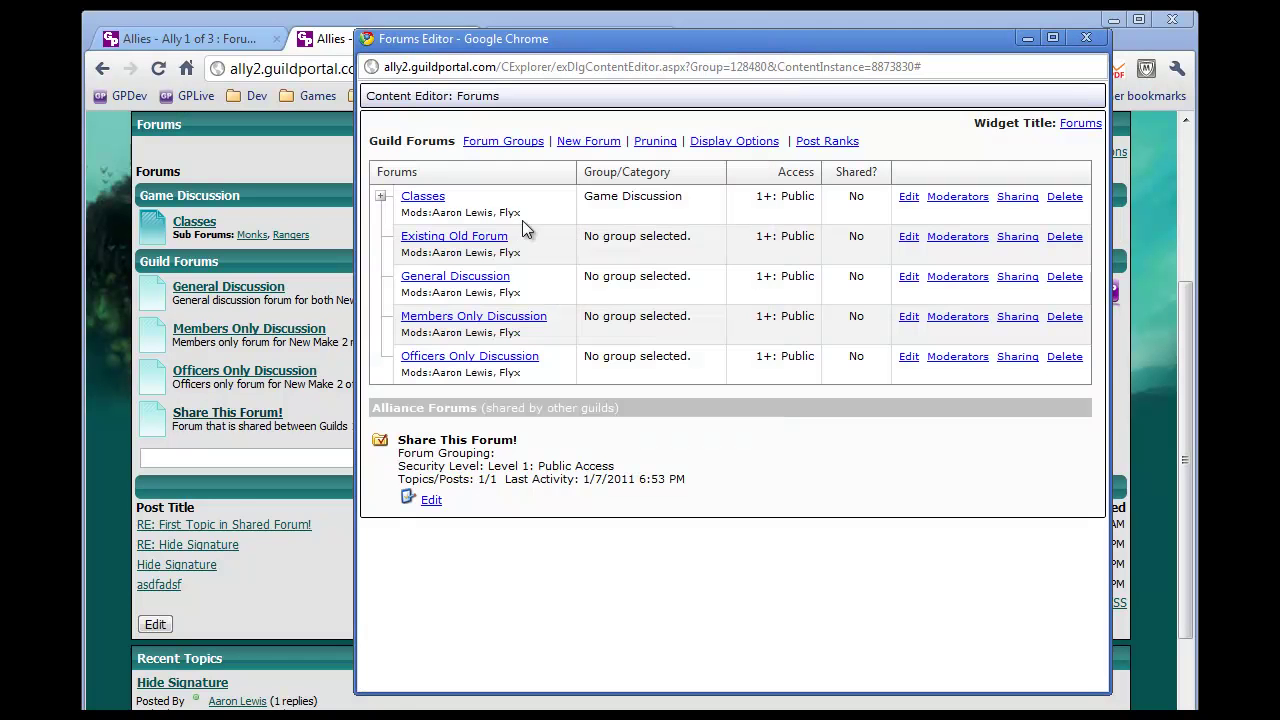
left_click(102, 215)
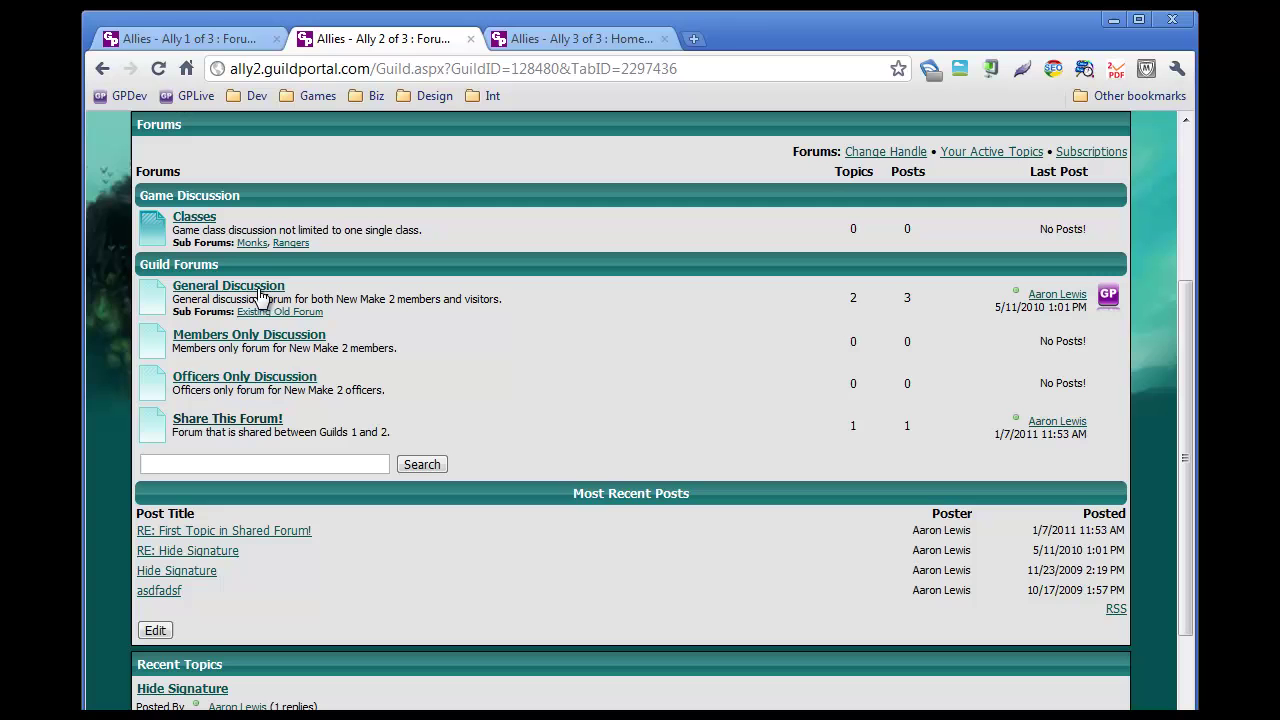
Step: Scroll up the guild page to review the updated forum listing
scroll(510, 406, "up", 1)
scroll(510, 406, "up", 2)
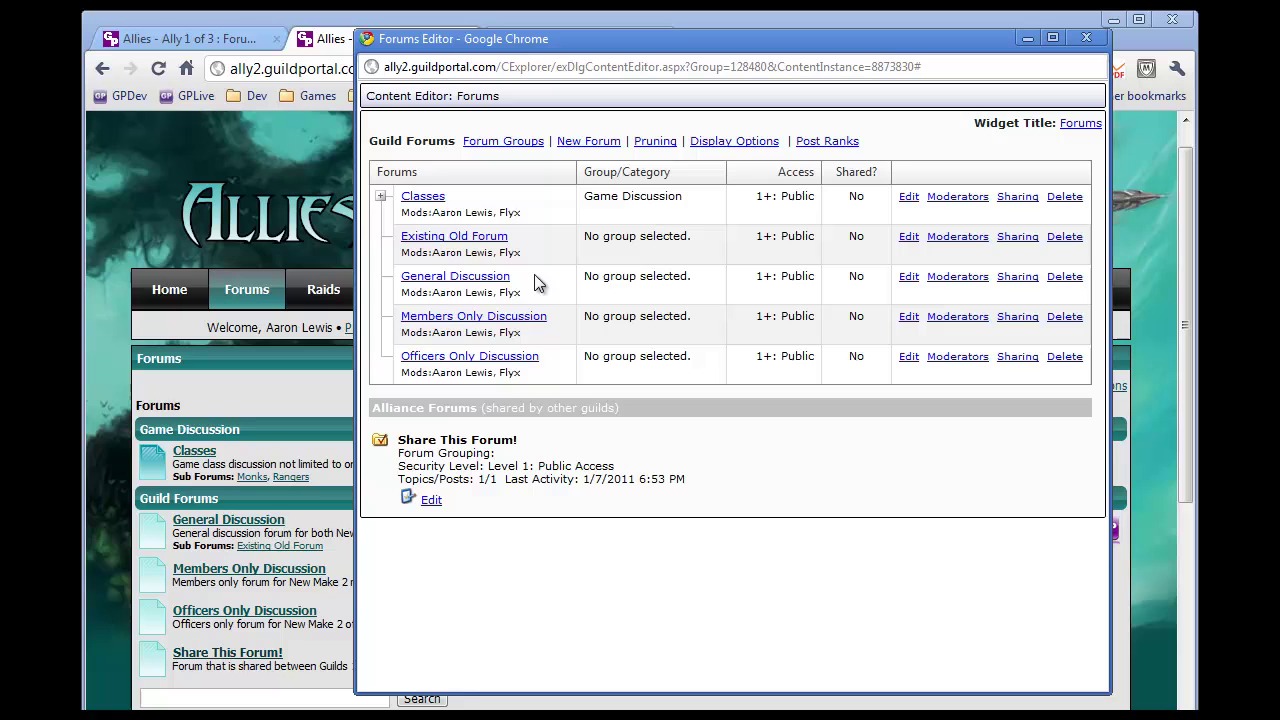
Step: Set Existing Old Forum's parent forum from General Discussion to <None> and save it
left_click(381, 199)
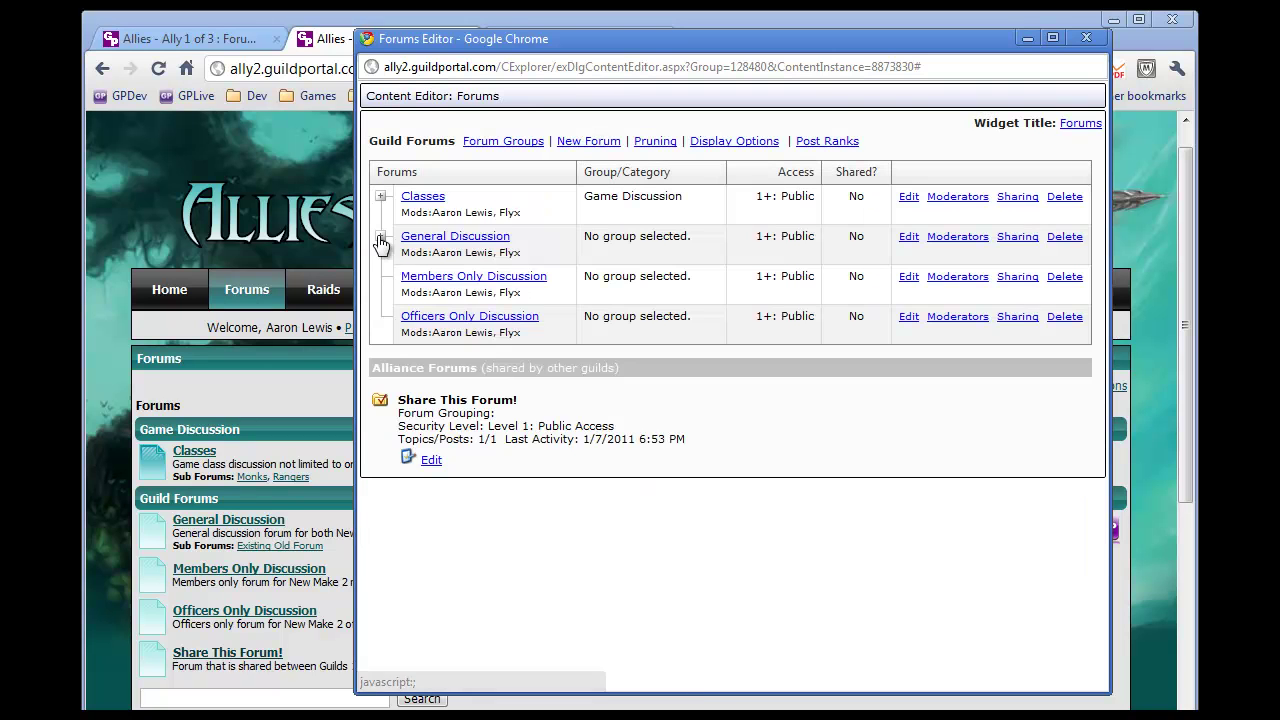
left_click(381, 236)
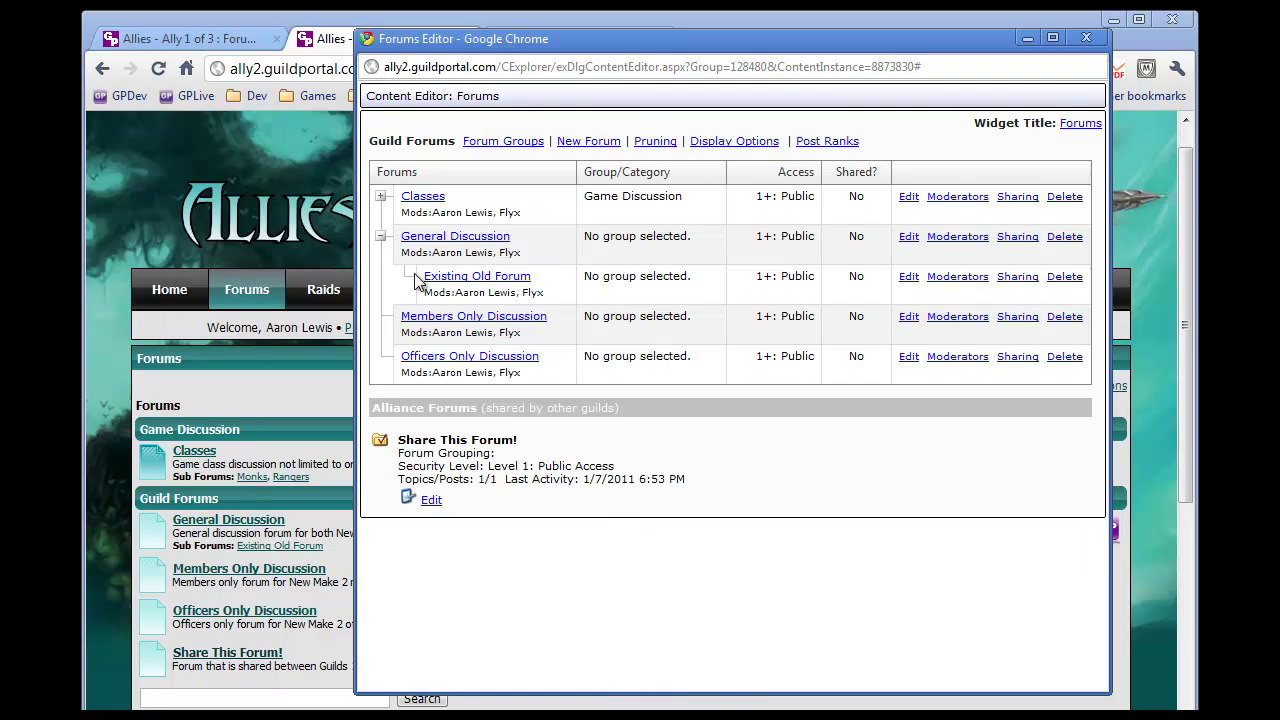
left_click(909, 279)
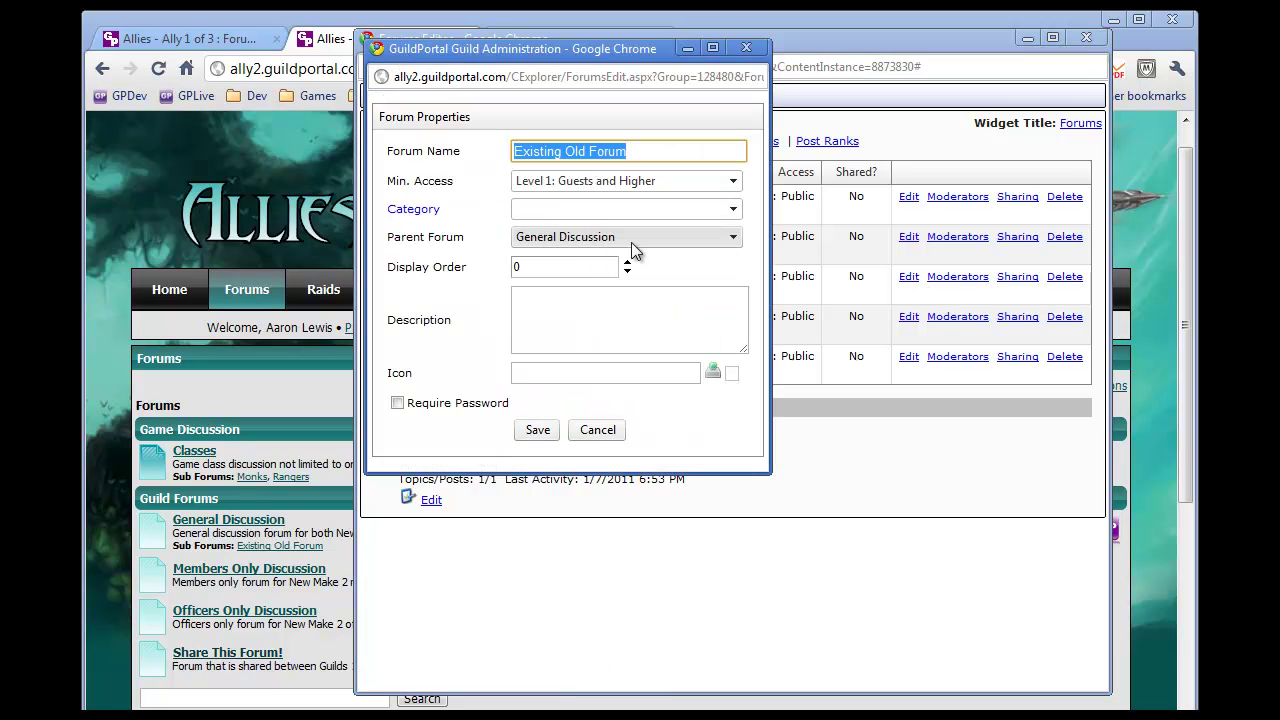
left_click(631, 240)
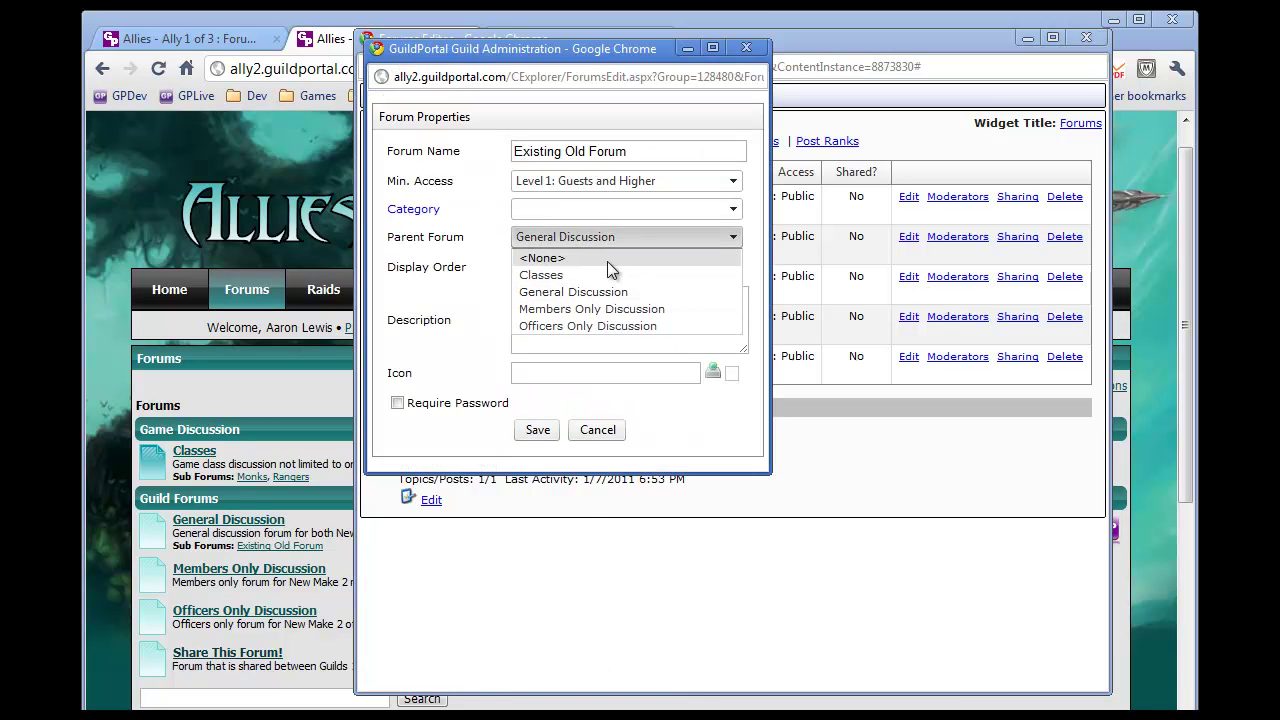
left_click(607, 261)
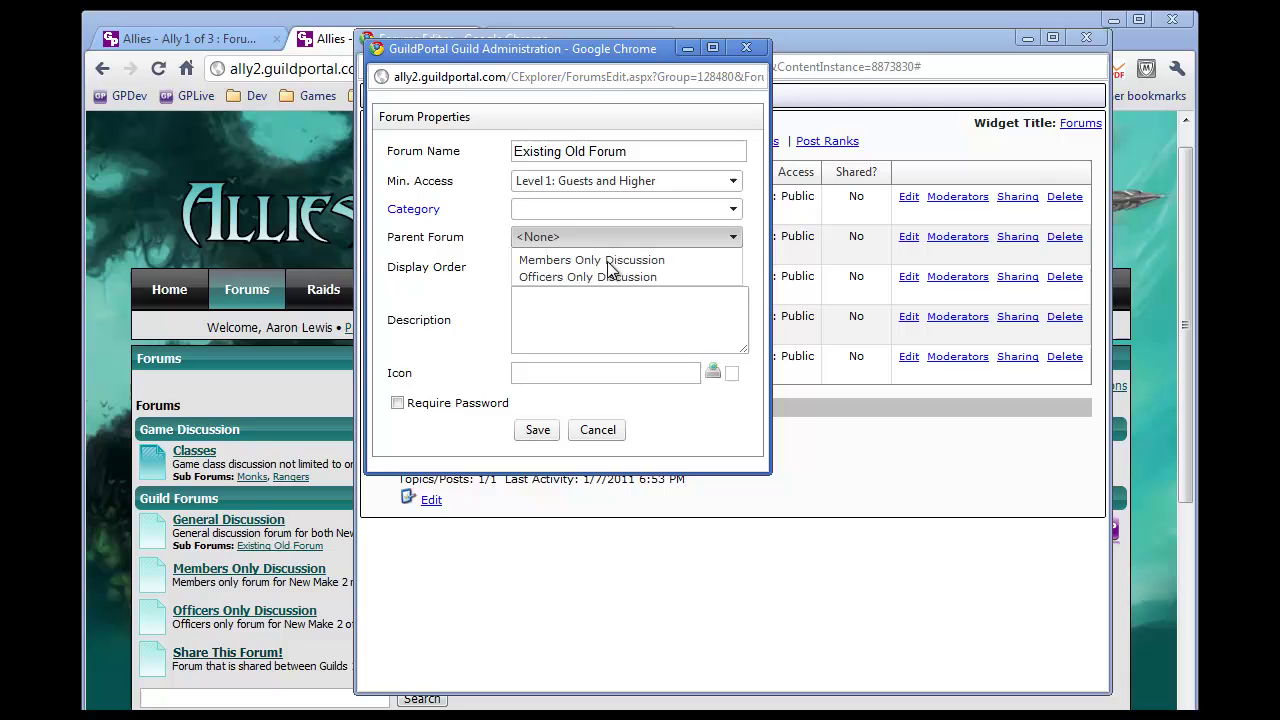
left_click(540, 434)
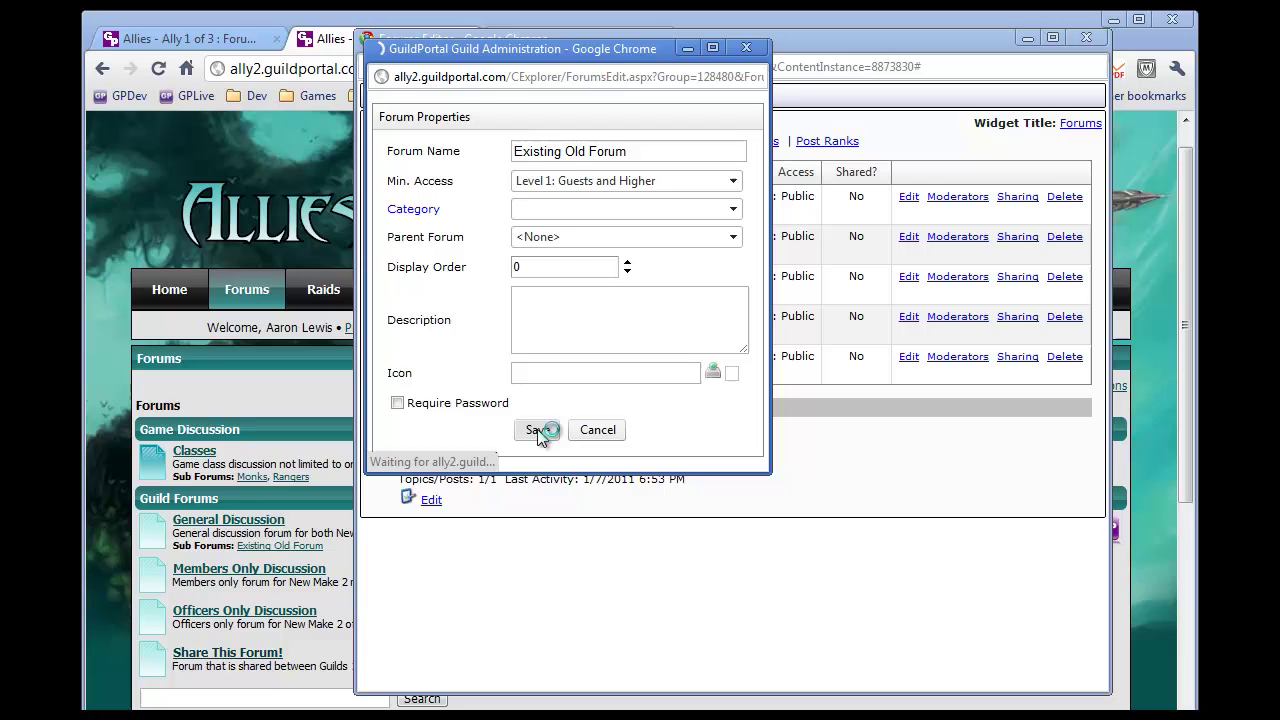
left_click(598, 432)
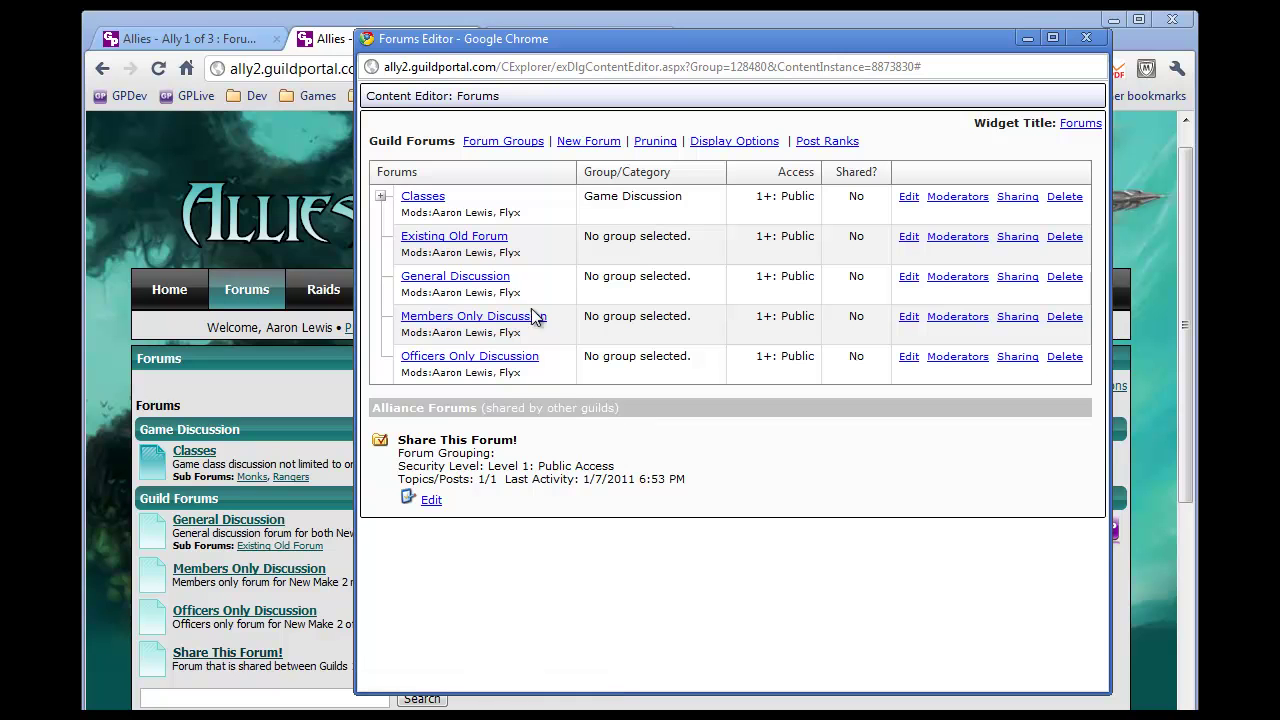
Step: Reload the guild page so the forums list shows the updated structure
left_click(90, 259)
left_click(158, 68)
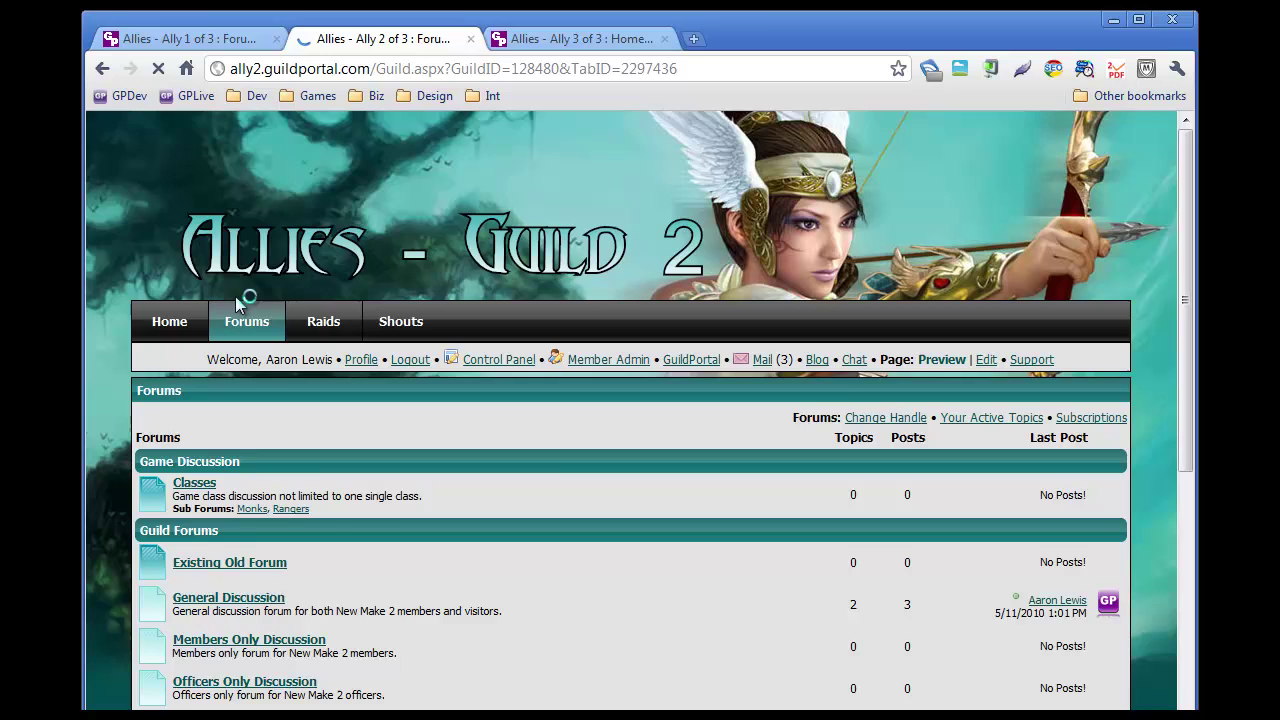
scroll(398, 543, "down", 1)
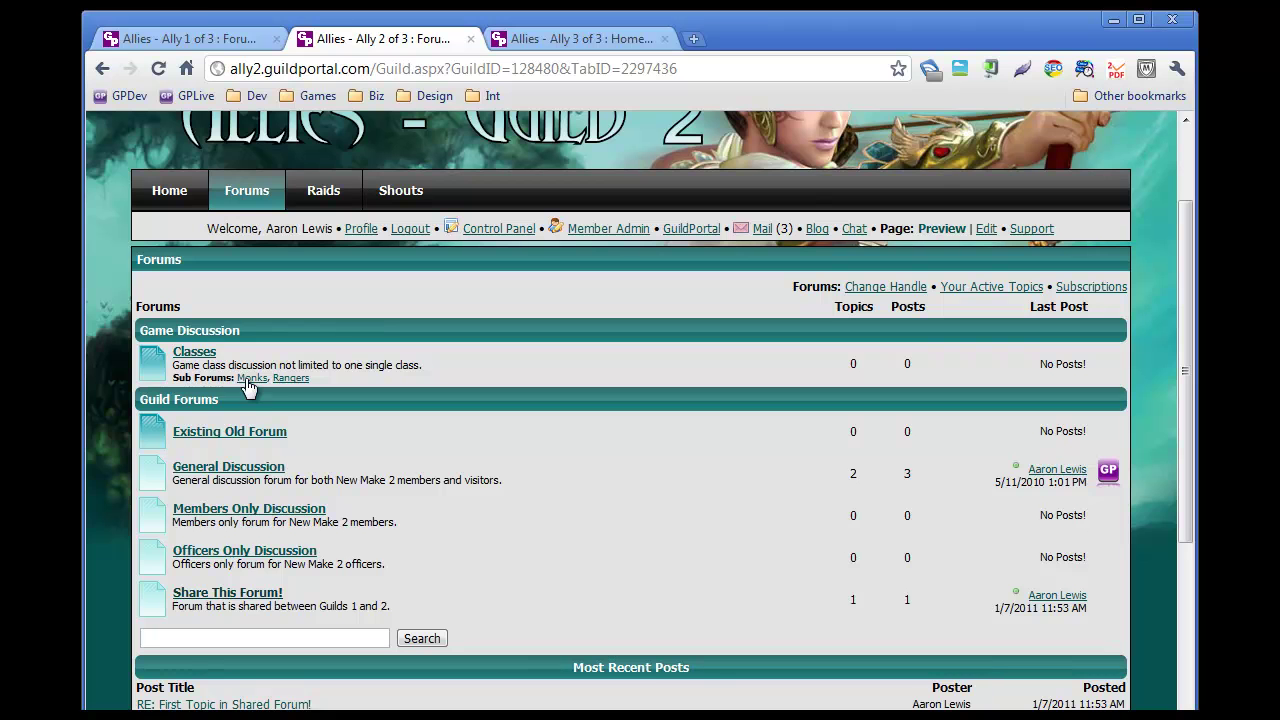
Step: Open the Classes forum to confirm Monks and Rangers are listed as its subforums
left_click(201, 356)
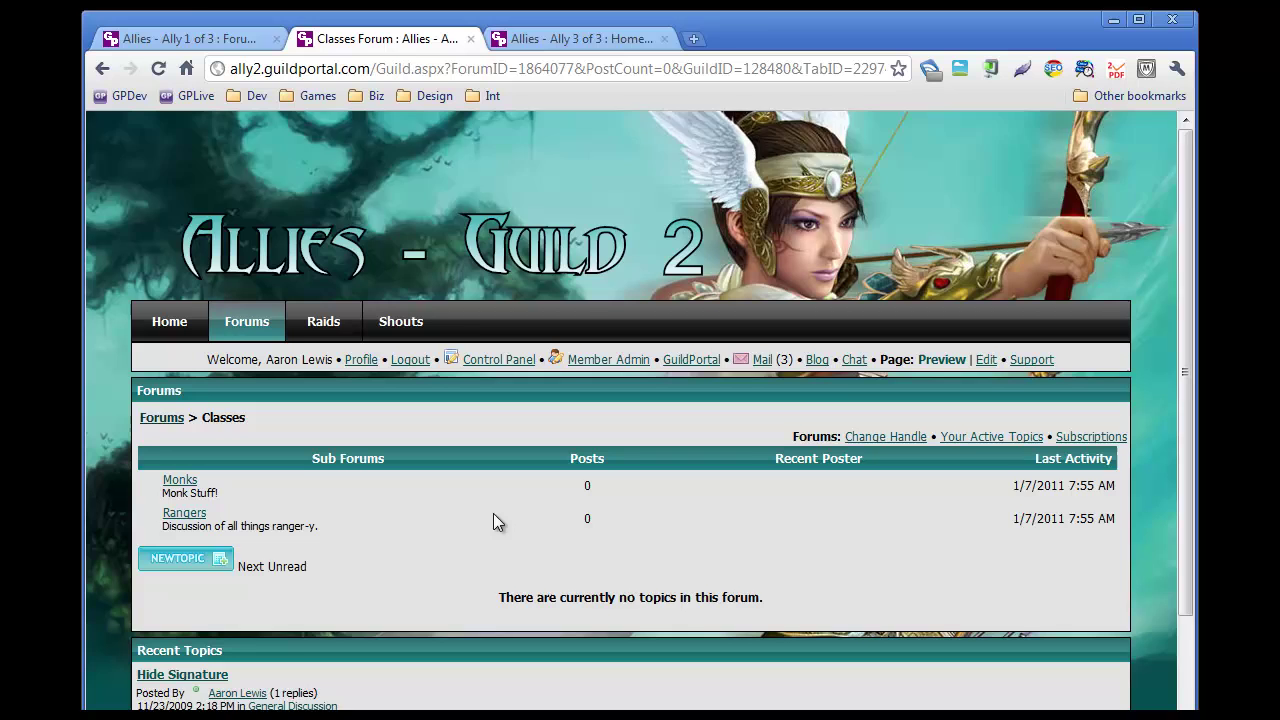
scroll(493, 514, "down", 3)
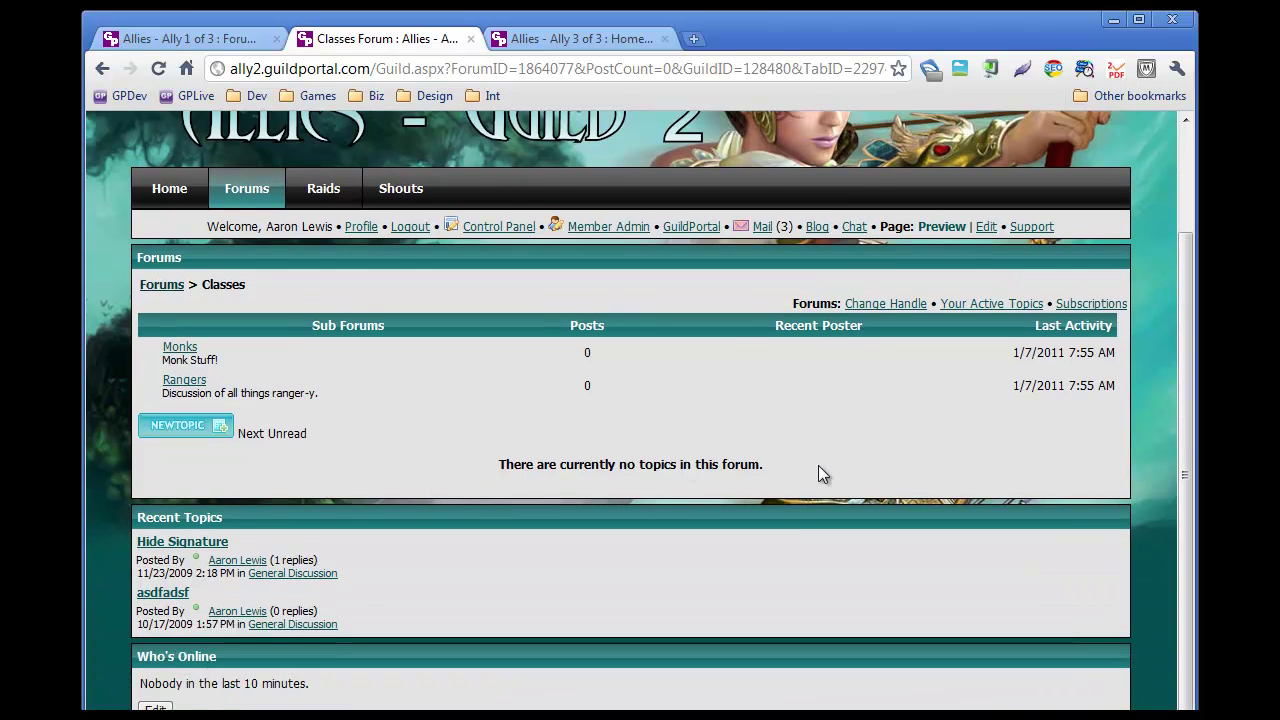
left_click_drag(784, 465, 160, 428)
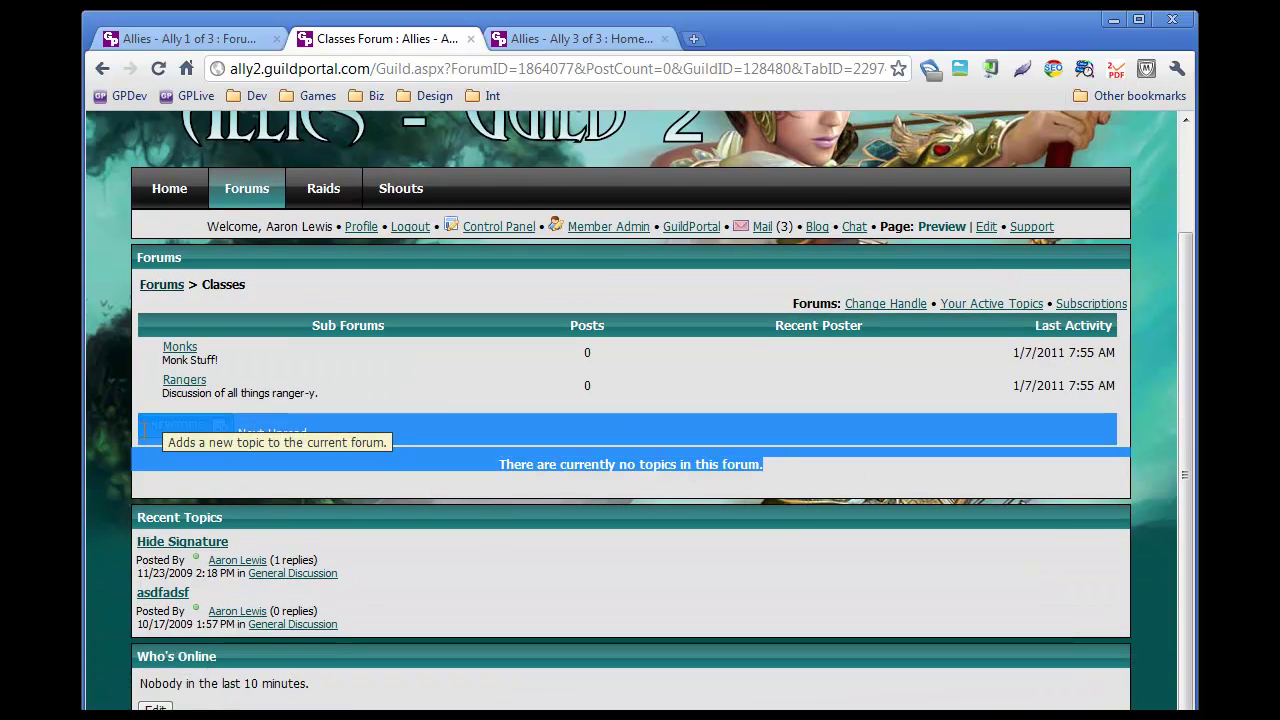
left_click(490, 325)
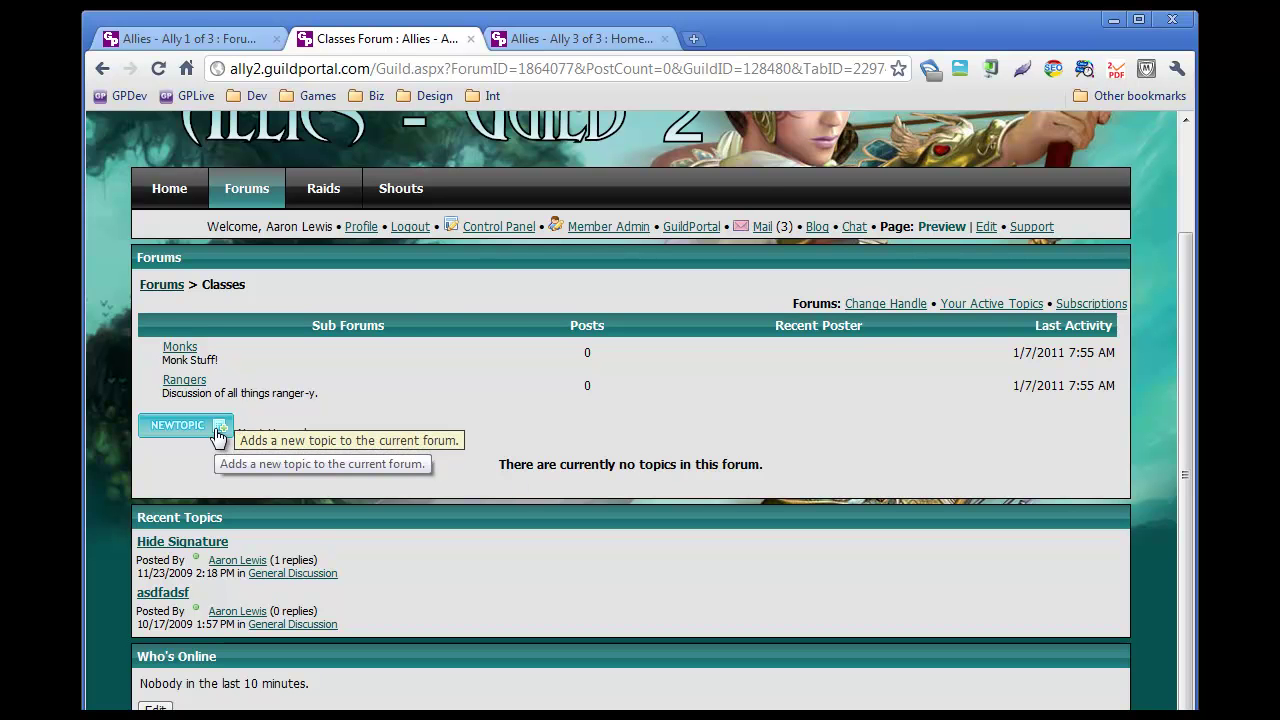
left_click(168, 287)
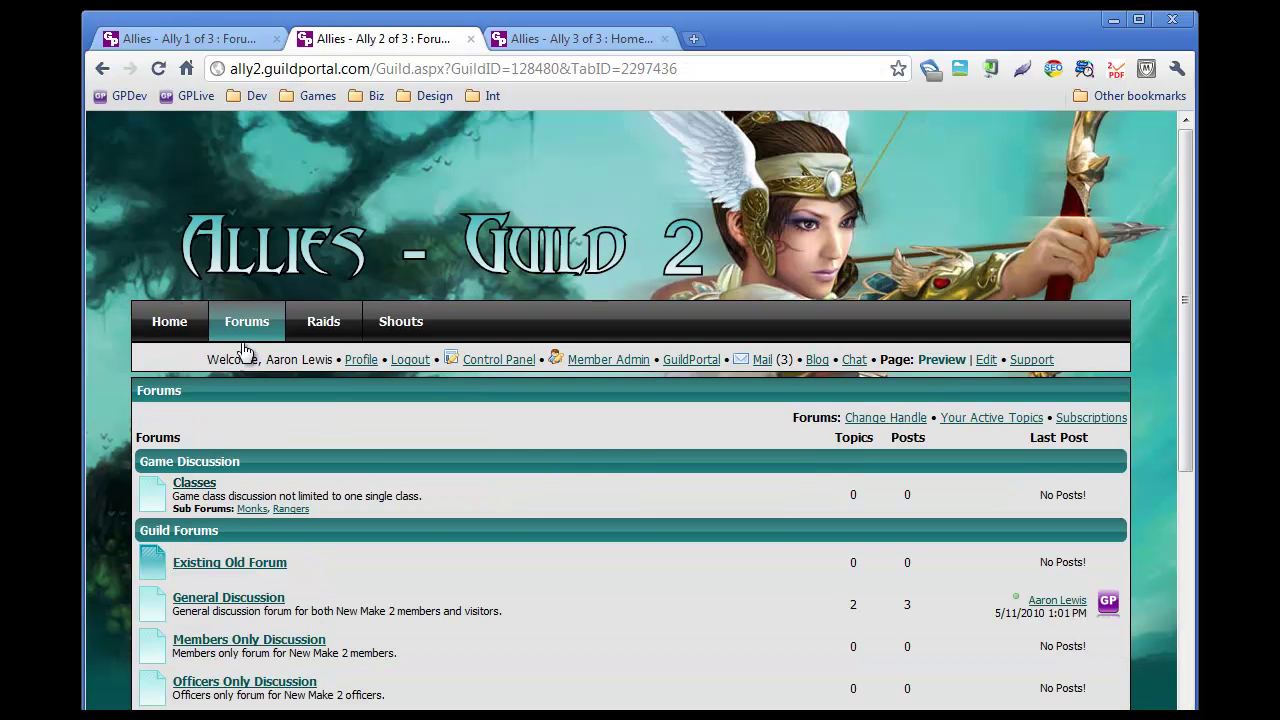
scroll(514, 443, "down", 1)
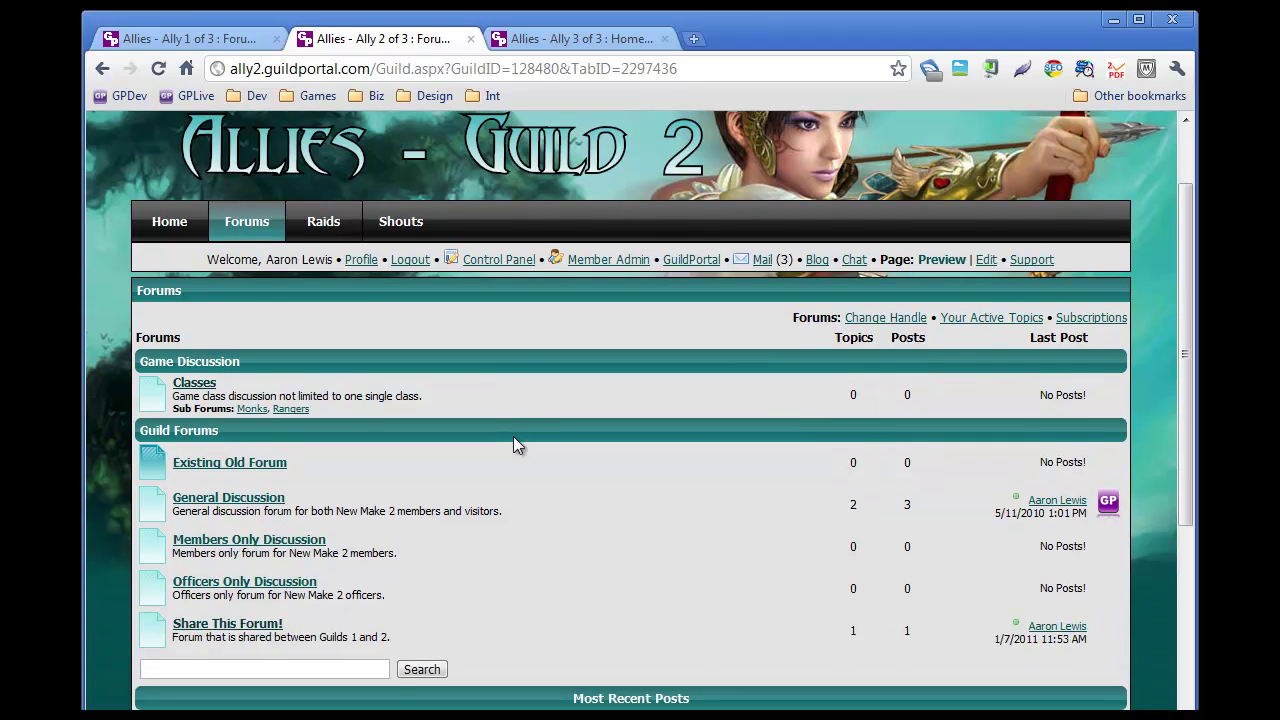
scroll(513, 437, "up", 1)
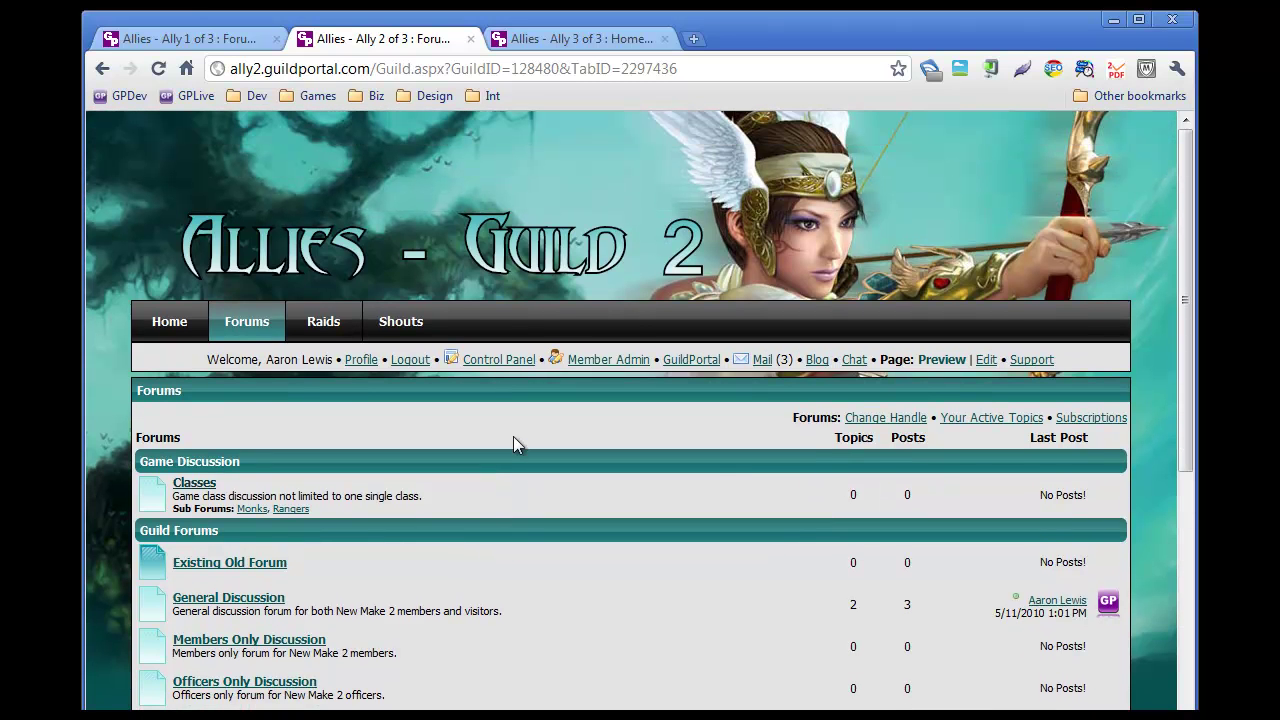